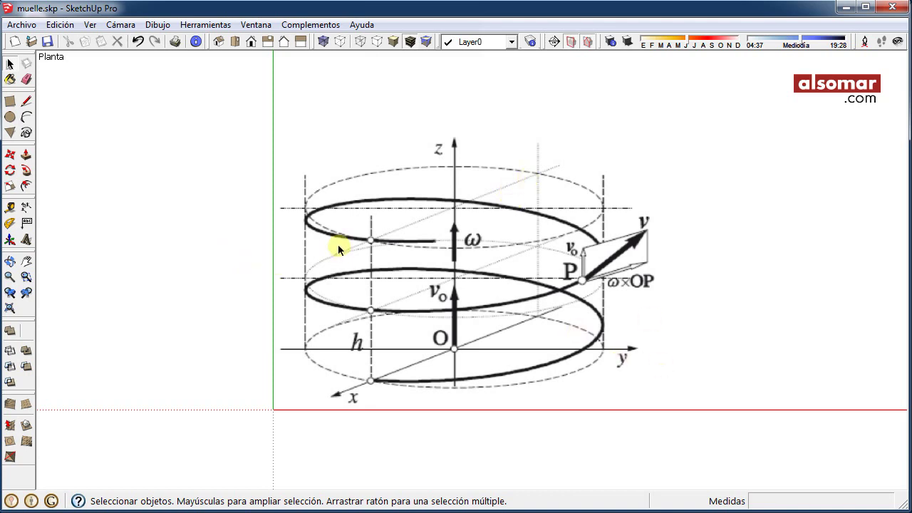
# - Select the helix reference picture and remove it, leaving an empty top view
pyautogui.click(390, 248)
# - Draw a radius 1 circle centred on the origin and delete its face, keeping the outline
pyautogui.scroll(1, 800, 246)
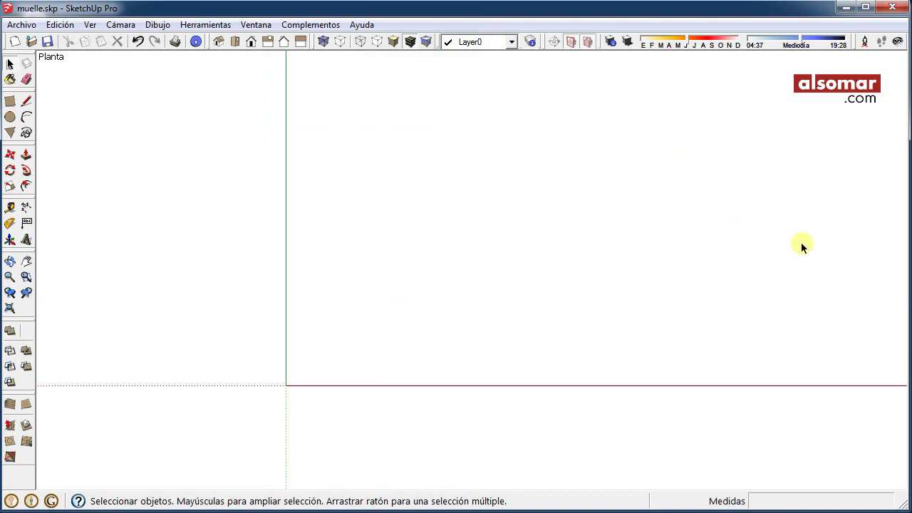
pyautogui.click(10, 117)
pyautogui.scroll(-1, 321, 285)
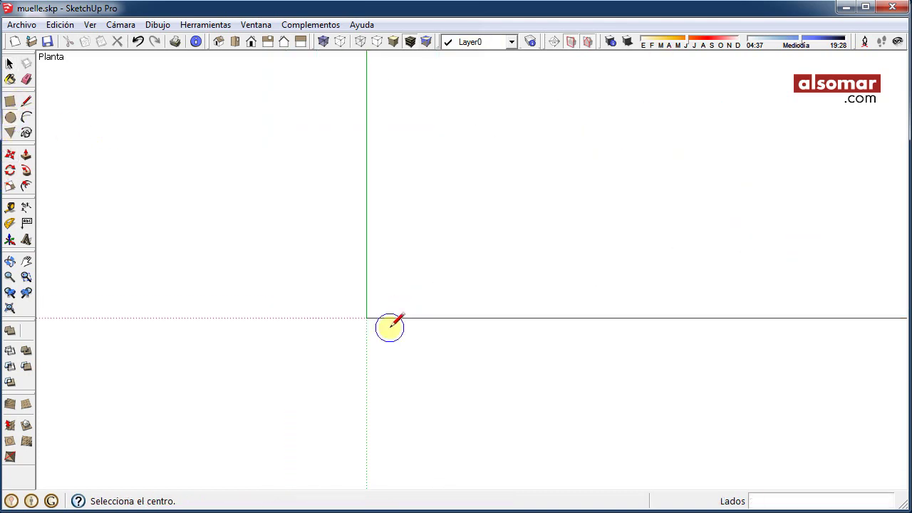
pyautogui.click(366, 317)
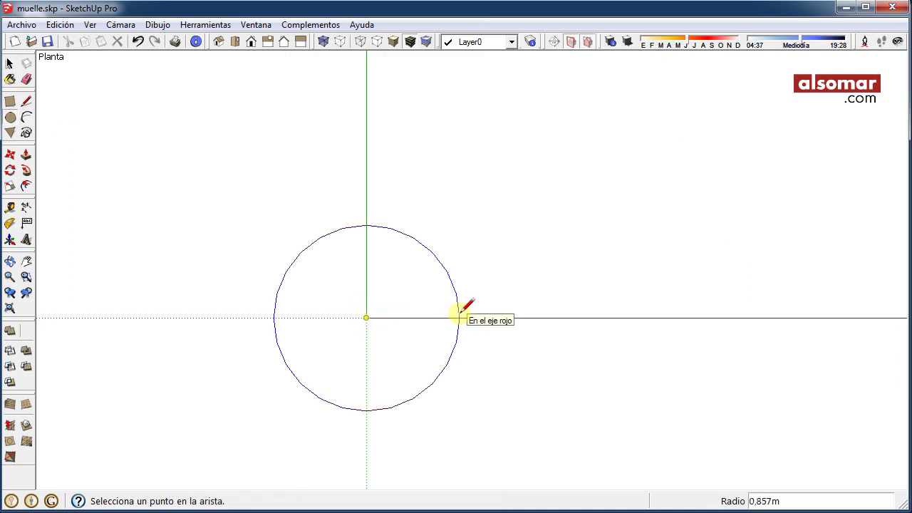
pyautogui.write('1')
pyautogui.press('Return')
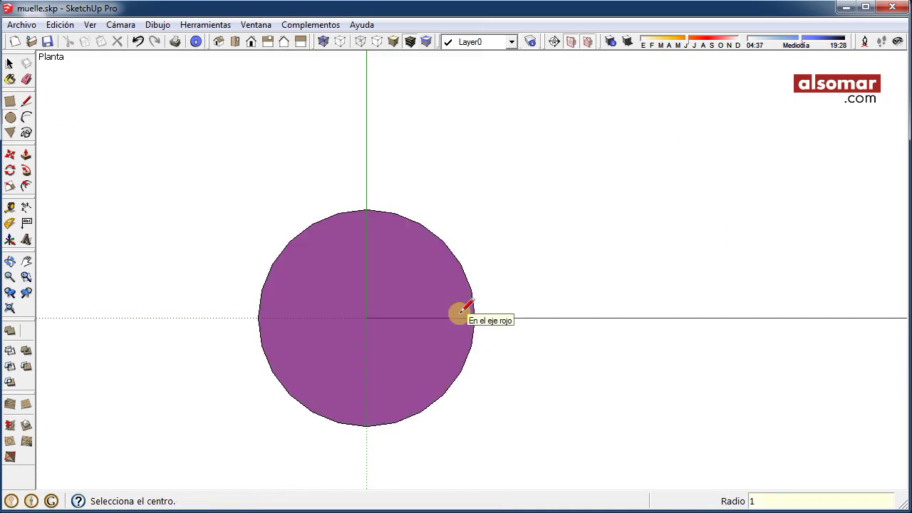
pyautogui.press('space')
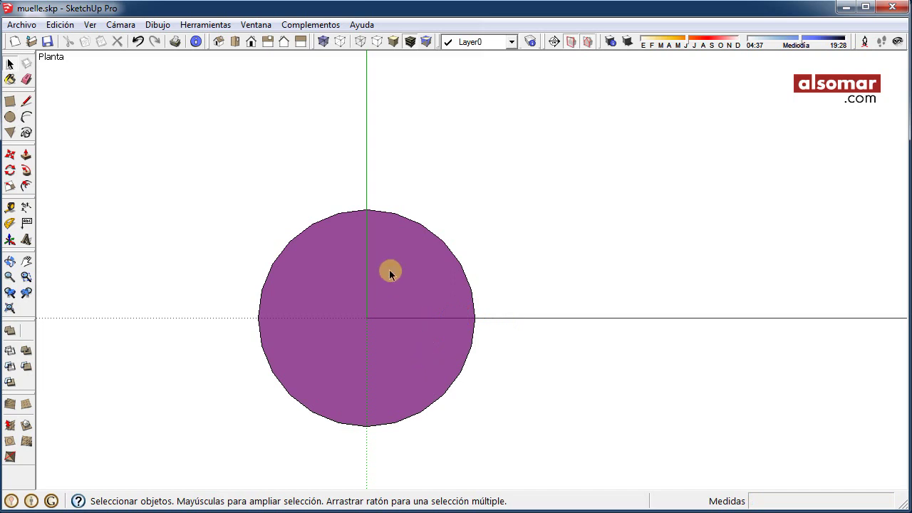
pyautogui.click(384, 275)
pyautogui.press('Delete')
# - Explode the circle outline into separate edge segments and check them individually
pyautogui.moveTo(383, 391); pyautogui.dragTo(434, 410, button='middle')
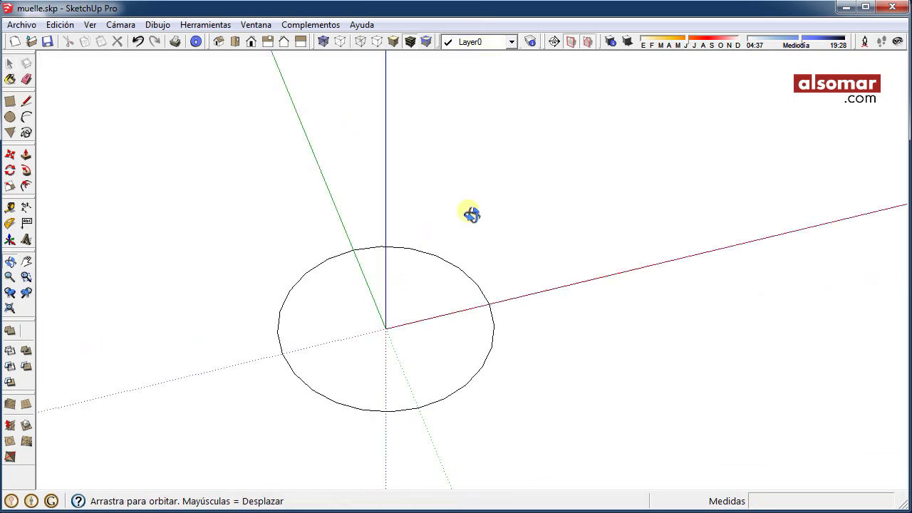
pyautogui.scroll(2, 433, 407)
pyautogui.click(461, 375)
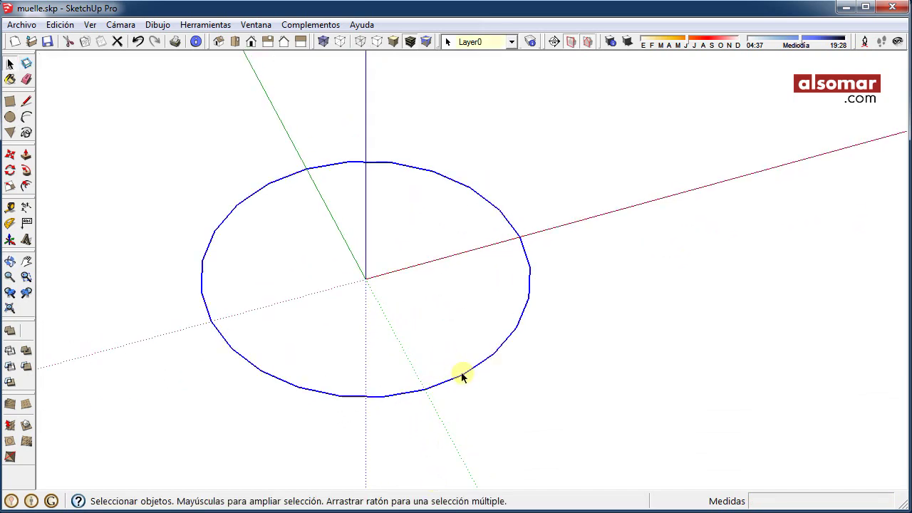
pyautogui.rightClick(462, 375)
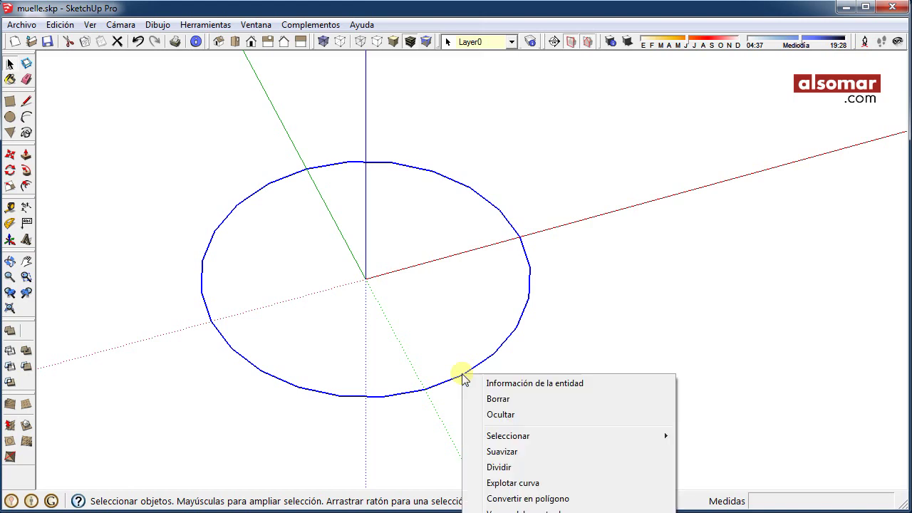
pyautogui.click(517, 484)
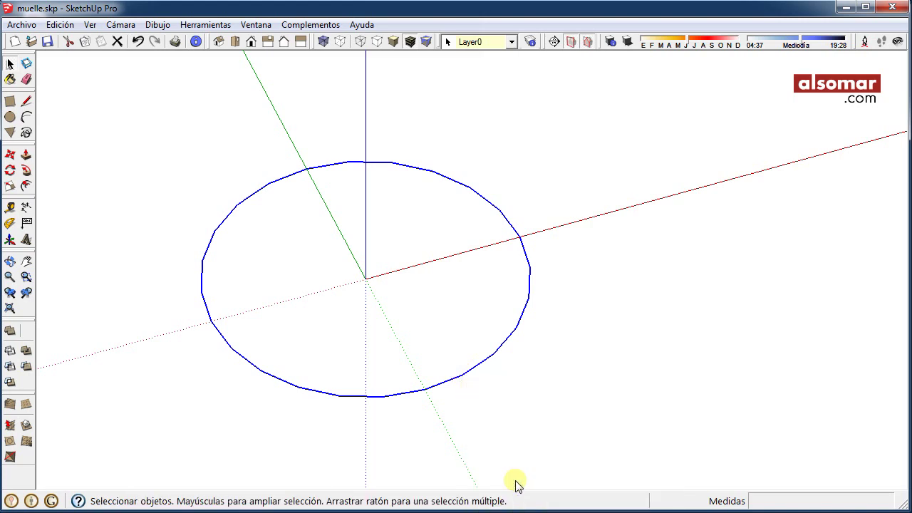
pyautogui.click(446, 379)
pyautogui.click(488, 359)
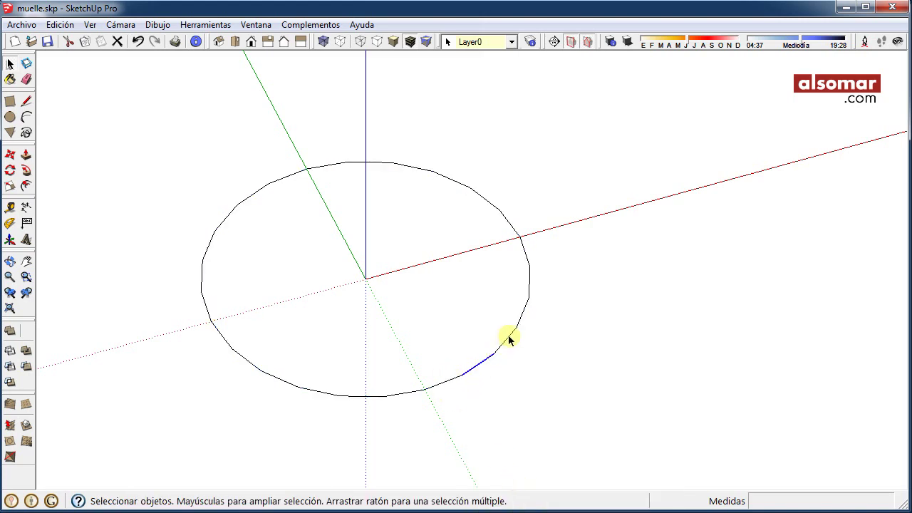
pyautogui.click(513, 329)
pyautogui.click(518, 320)
pyautogui.click(527, 293)
pyautogui.click(580, 261)
pyautogui.scroll(1, 580, 260)
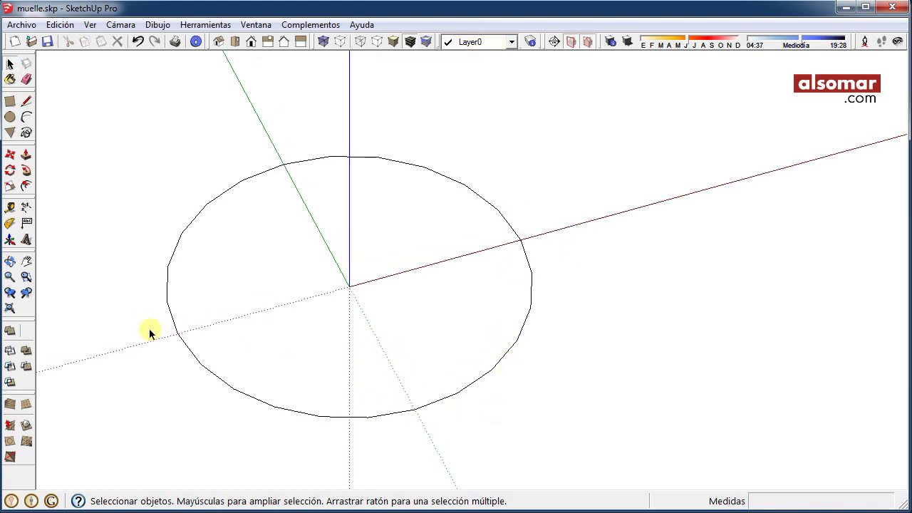
# - Lift one circle vertex 0,2 up along the blue axis
pyautogui.press('l')
pyautogui.press('m')
pyautogui.moveTo(429, 392); pyautogui.dragTo(421, 337, button='middle')
pyautogui.scroll(2, 421, 337)
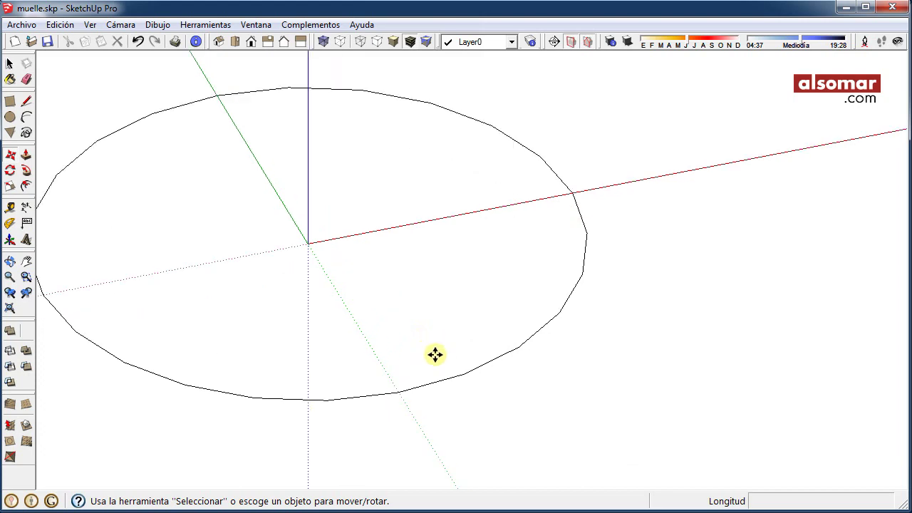
pyautogui.click(464, 377)
pyautogui.write('0,2')
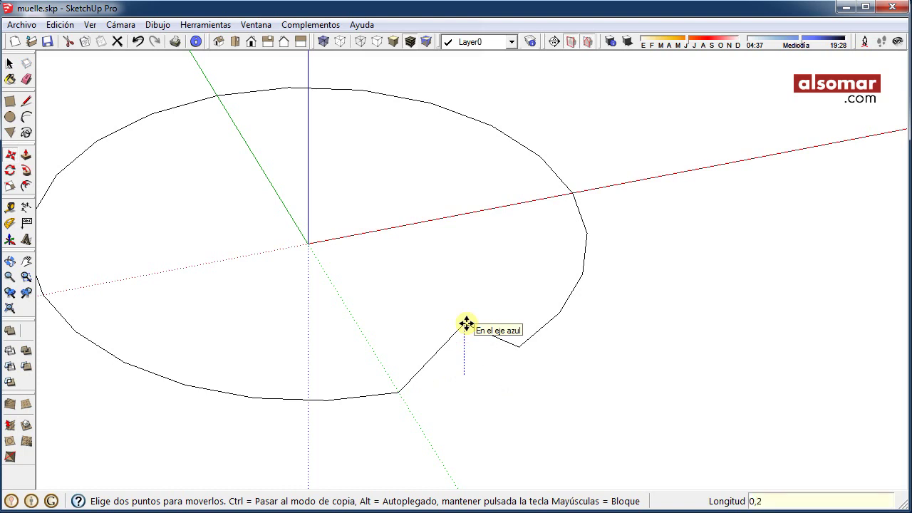
pyautogui.press('Return')
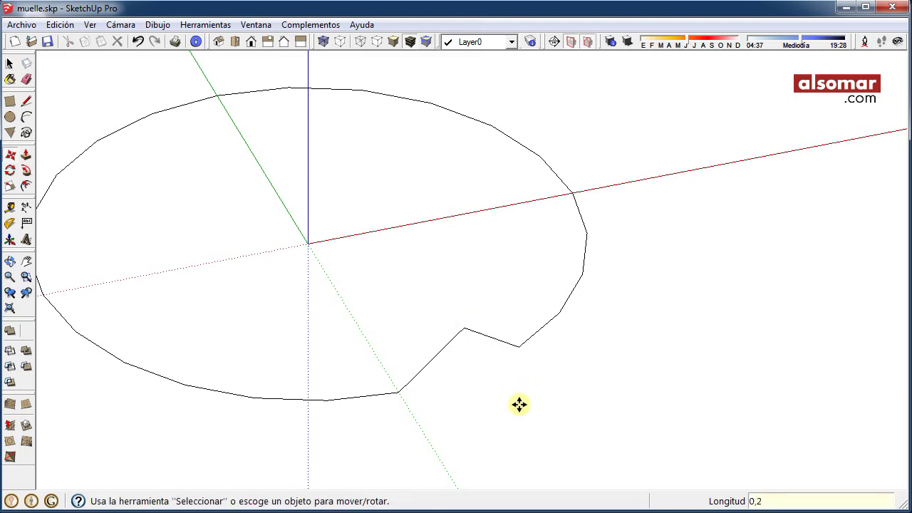
pyautogui.moveTo(519, 403); pyautogui.dragTo(510, 421, button='middle')
pyautogui.scroll(-2, 510, 420)
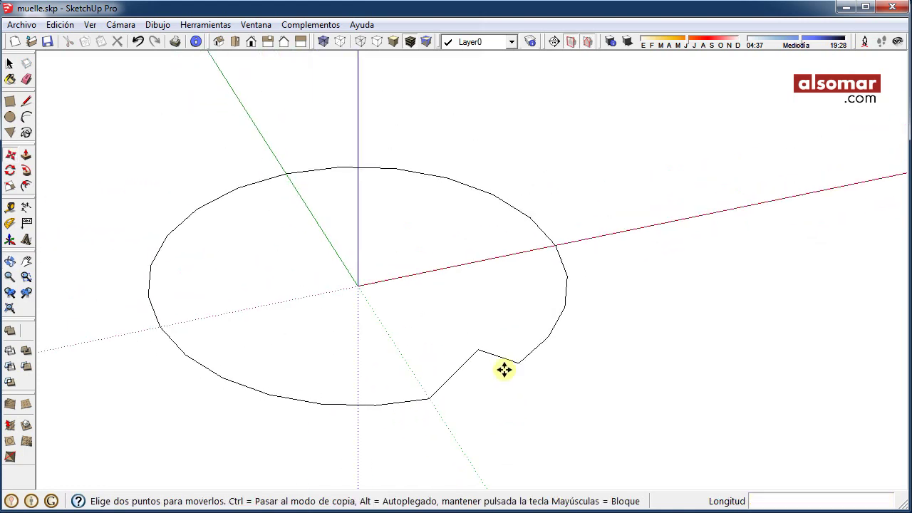
# - Delete the remaining circle edges, leaving only the sloped edge selected
pyautogui.press('space')
pyautogui.moveTo(146, 112)
pyautogui.mouseDown()
pyautogui.moveTo(600, 478)
pyautogui.moveTo(611, 421)
pyautogui.mouseUp()
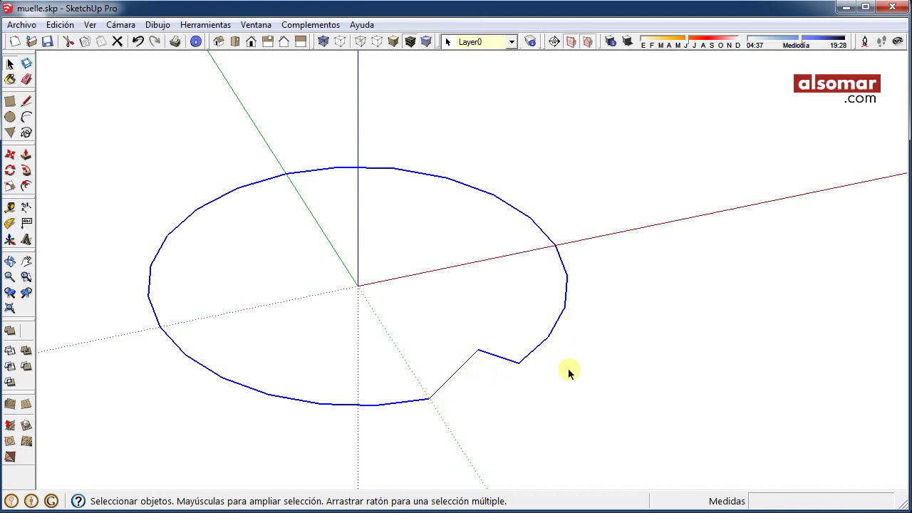
pyautogui.press('Delete')
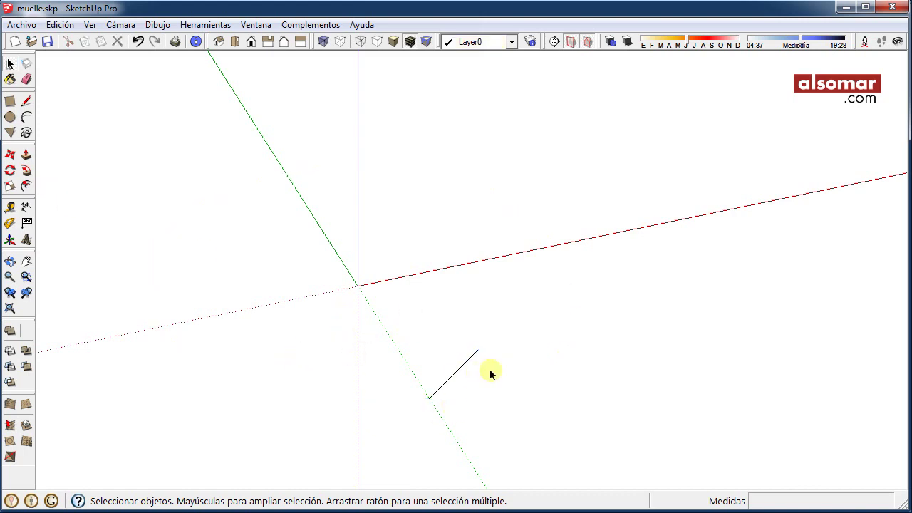
pyautogui.moveTo(416, 300); pyautogui.dragTo(527, 470)
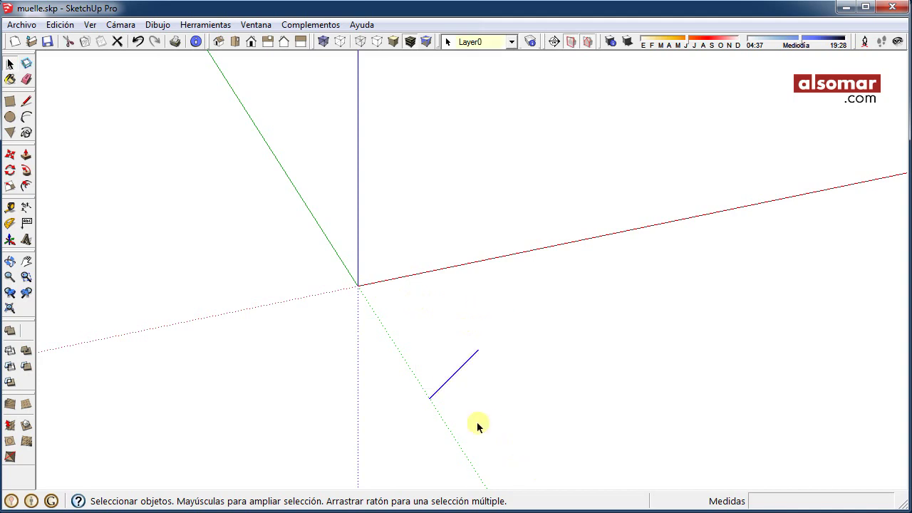
# - Rotate-copy the sloped edge 15° around the origin, arrayed 23 times into a full ring
pyautogui.click(10, 170)
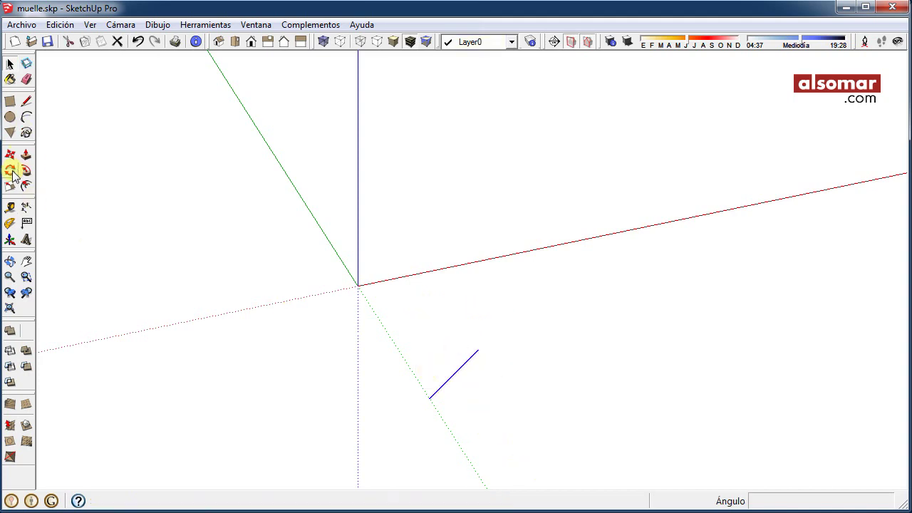
pyautogui.click(358, 286)
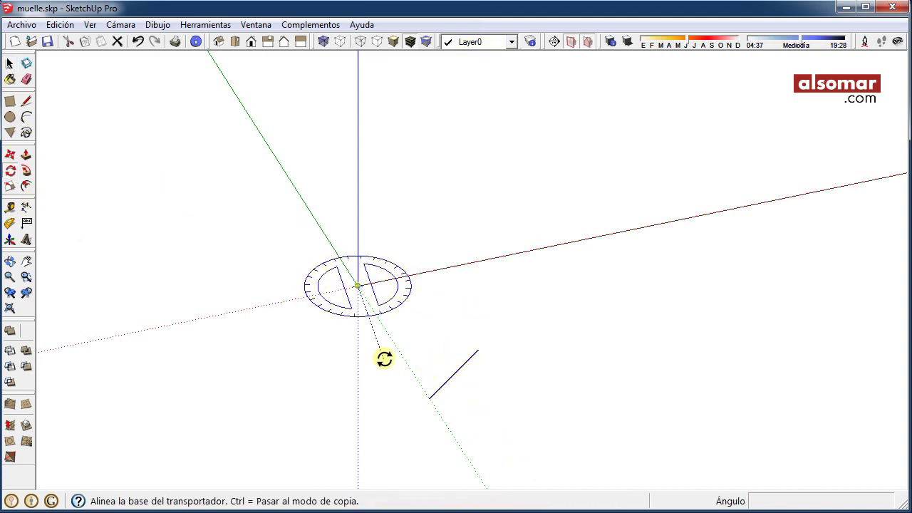
pyautogui.click(411, 383)
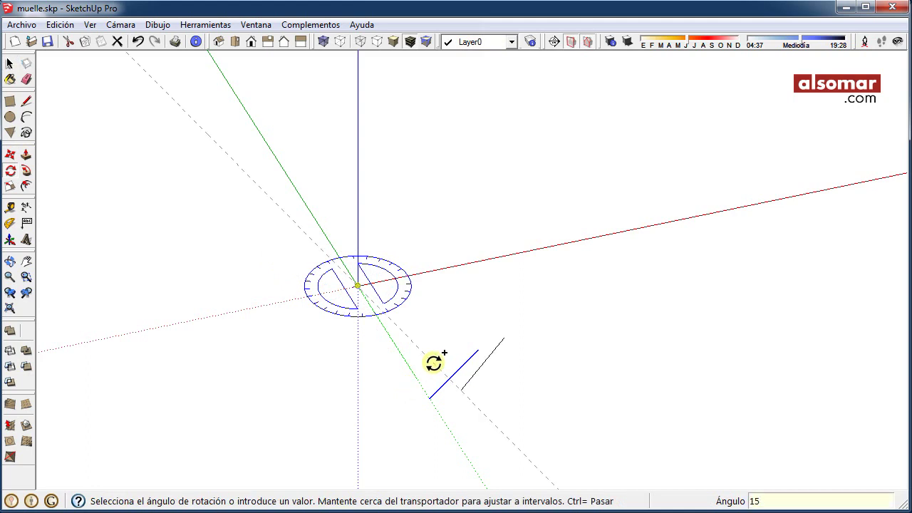
pyautogui.write('23')
pyautogui.press('Return')
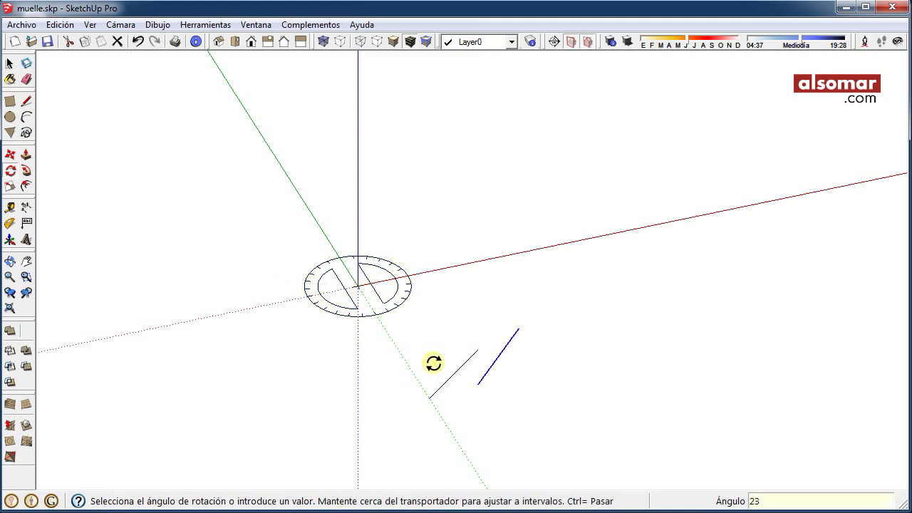
pyautogui.press('Return')
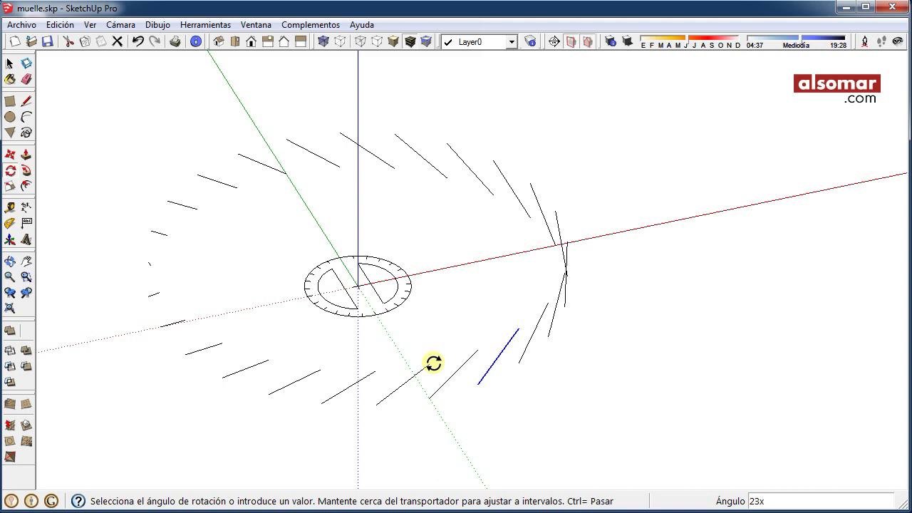
pyautogui.moveTo(434, 363)
pyautogui.mouseDown(button='middle')
pyautogui.moveTo(600, 309)
pyautogui.moveTo(448, 248)
pyautogui.mouseUp(button='middle')
# - Copy the ring of edges 0,2 up the blue axis, arrayed 23 times into a lattice
pyautogui.click(10, 65)
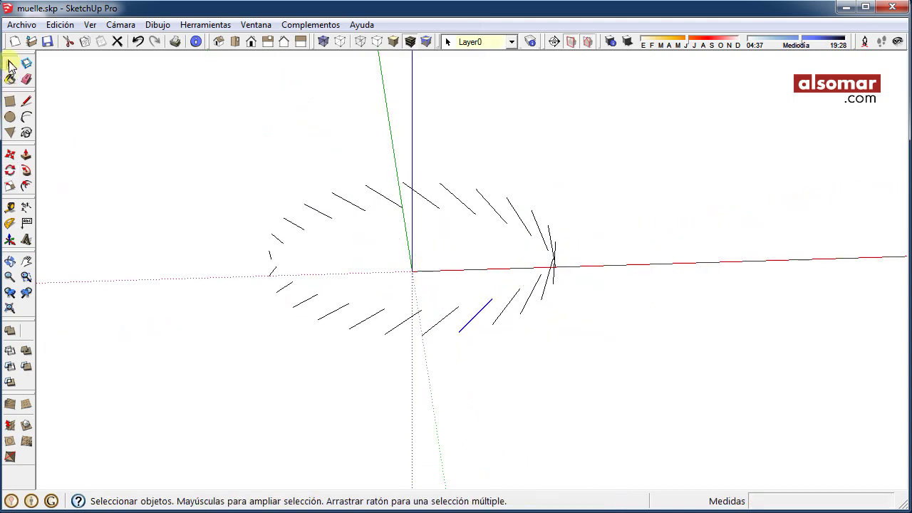
pyautogui.moveTo(220, 118); pyautogui.dragTo(606, 346)
pyautogui.moveTo(626, 361)
pyautogui.mouseDown(button='middle')
pyautogui.moveTo(524, 245)
pyautogui.moveTo(505, 403)
pyautogui.mouseUp(button='middle')
pyautogui.press('m')
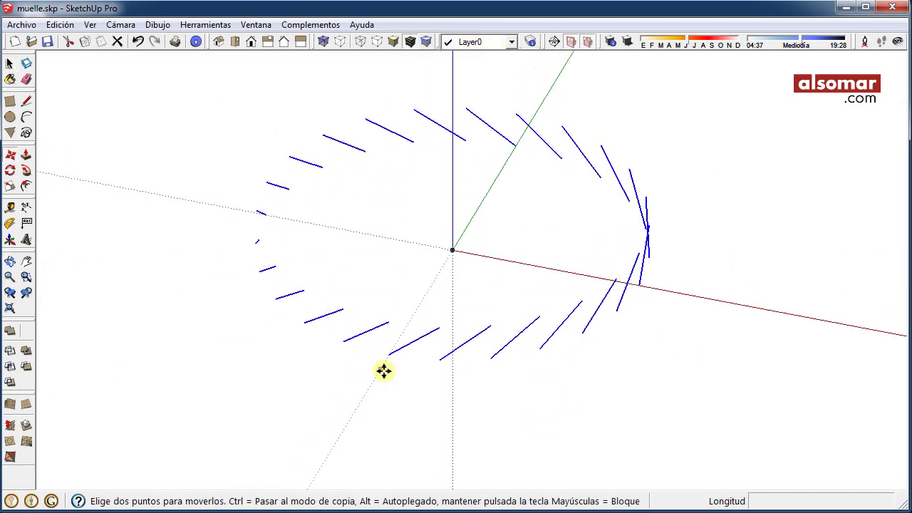
pyautogui.press('ctrl')
pyautogui.click(391, 353)
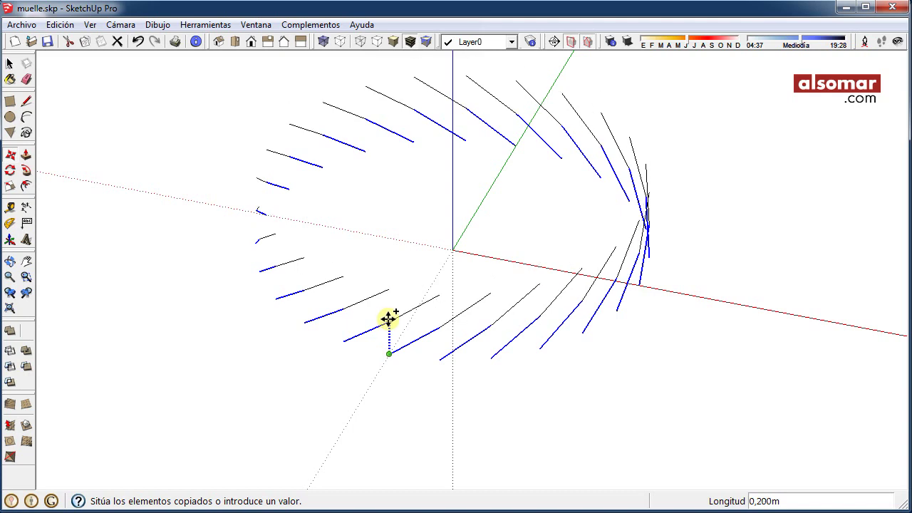
pyautogui.click(386, 319)
pyautogui.write('23x')
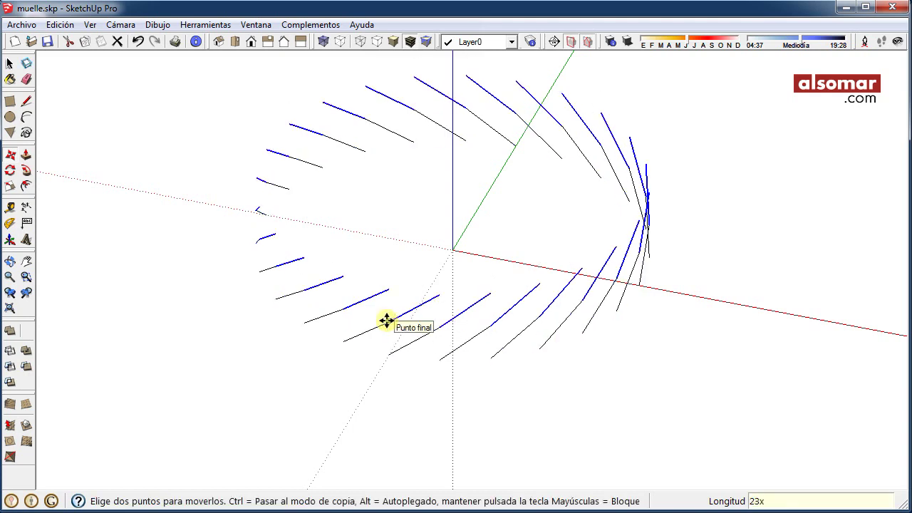
pyautogui.press('Return')
pyautogui.moveTo(387, 320)
pyautogui.mouseDown(button='middle')
pyautogui.moveTo(403, 344)
pyautogui.moveTo(539, 415)
pyautogui.mouseUp(button='middle')
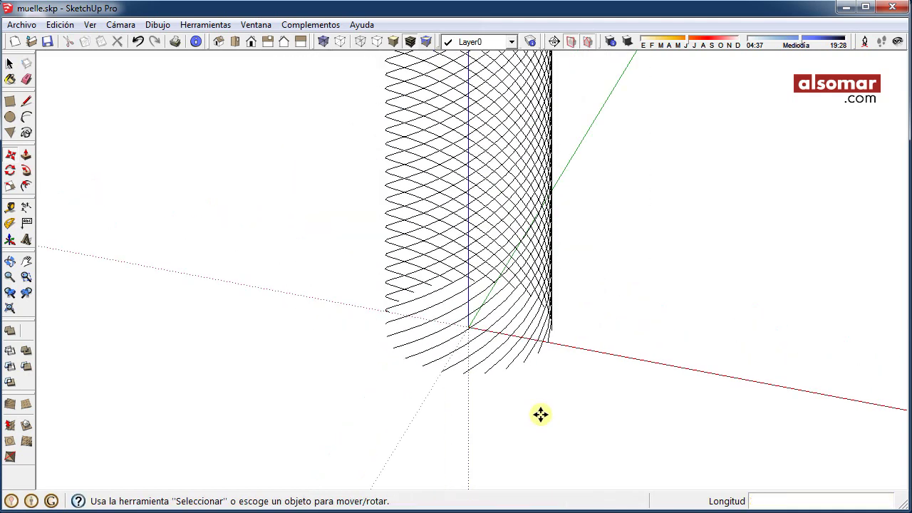
pyautogui.press('space')
pyautogui.moveTo(455, 397)
pyautogui.mouseDown(button='middle')
pyautogui.moveTo(444, 363)
pyautogui.moveTo(434, 378)
pyautogui.moveTo(488, 321)
pyautogui.moveTo(455, 411)
pyautogui.moveTo(505, 282)
pyautogui.moveTo(374, 95)
pyautogui.mouseUp(button='middle')
pyautogui.click(250, 40)
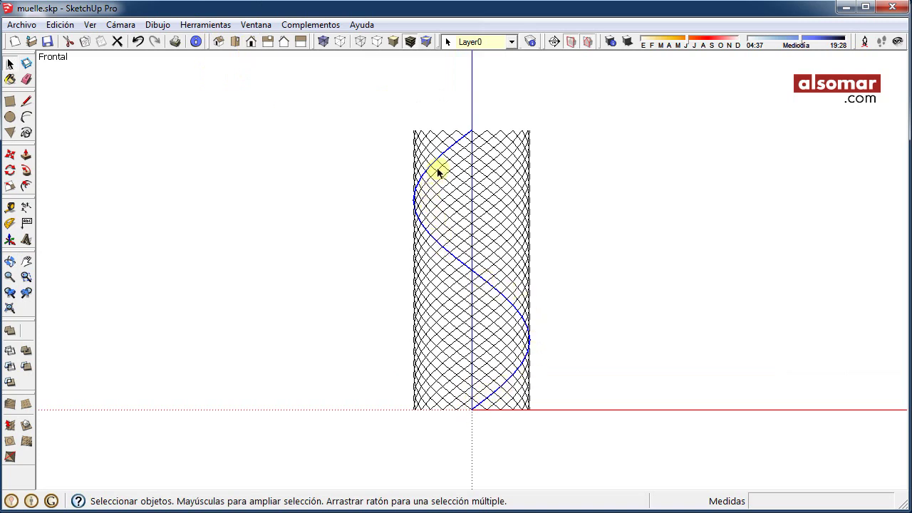
pyautogui.moveTo(634, 189); pyautogui.dragTo(428, 190, button='middle')
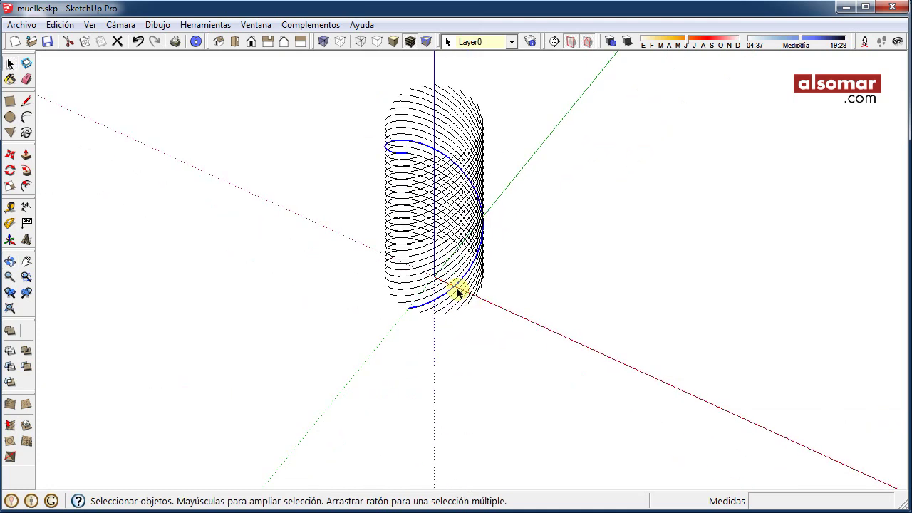
pyautogui.scroll(1, 606, 271)
pyautogui.click(10, 153)
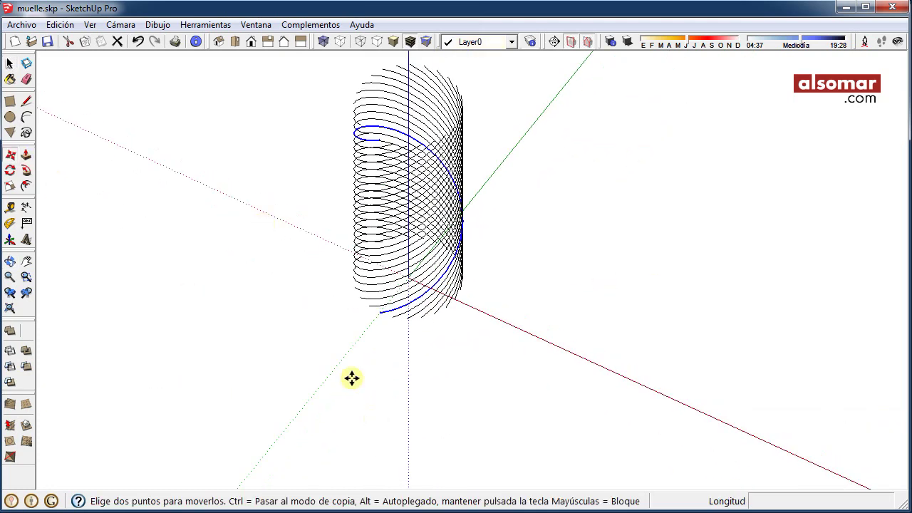
# - Copy the helix 5 m along the red axis
pyautogui.keyDown('ctrl'); pyautogui.click(379, 306); pyautogui.keyUp('ctrl')
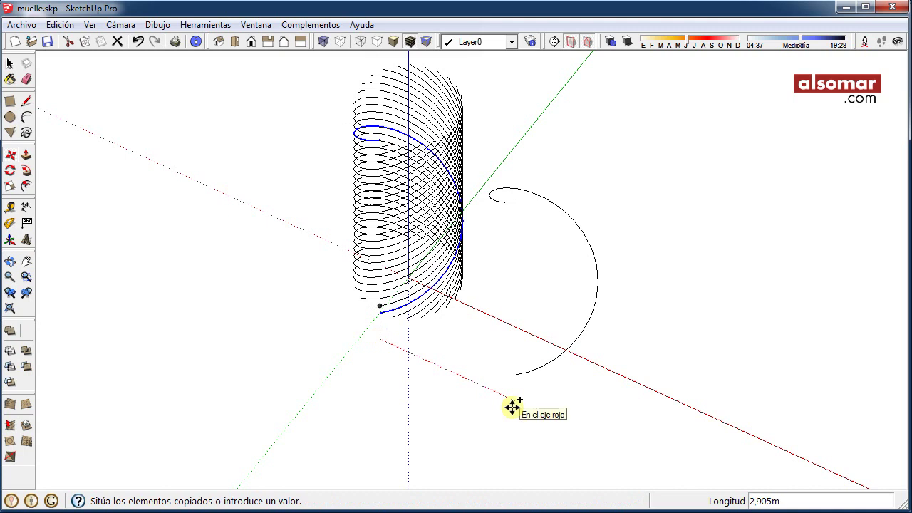
pyautogui.write('5')
pyautogui.press('Return')
pyautogui.scroll(-2, 508, 143)
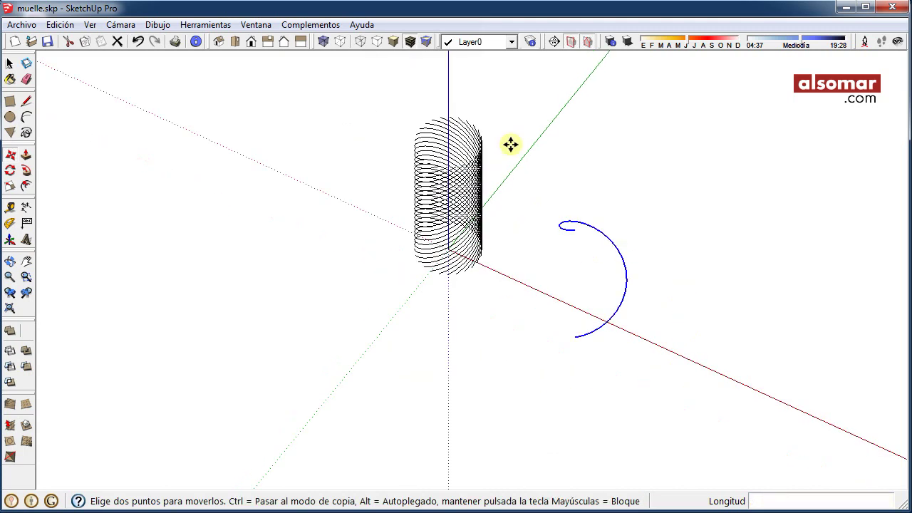
pyautogui.moveTo(508, 142)
pyautogui.mouseDown(button='middle')
pyautogui.moveTo(515, 332)
pyautogui.moveTo(539, 189)
pyautogui.mouseUp(button='middle')
# - Scale the helix copy vertically down to 0,40 of its height
pyautogui.press('s')
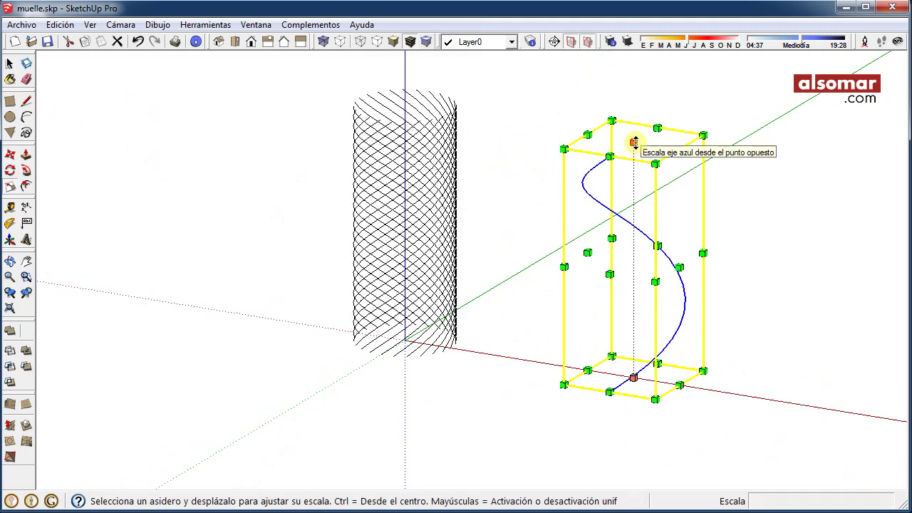
pyautogui.moveTo(634, 143); pyautogui.dragTo(650, 283)
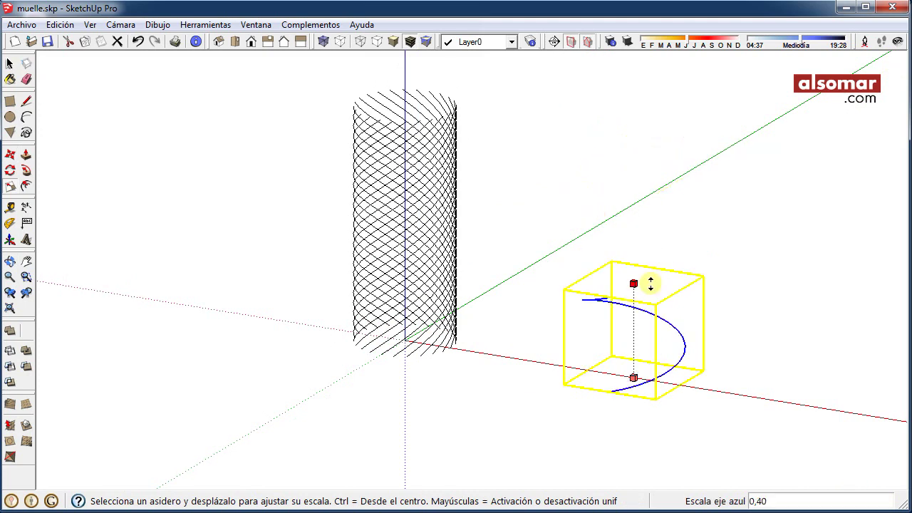
pyautogui.press('Return')
pyautogui.press('m')
pyautogui.scroll(1, 600, 452)
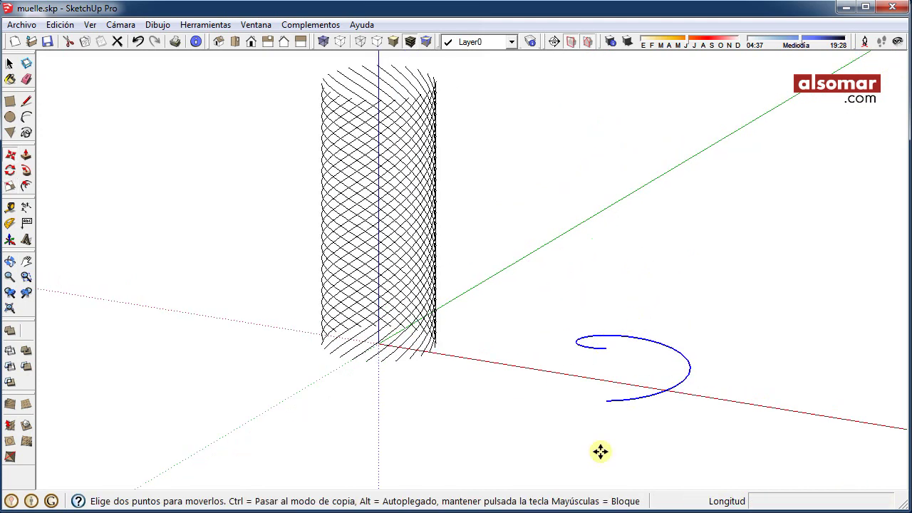
pyautogui.scroll(3, 615, 382)
# - Copy the flattened helix onto its own end, arraying 3x then 4x into a five-turn coil
pyautogui.click(614, 381)
pyautogui.press('ctrl')
pyautogui.click(614, 304)
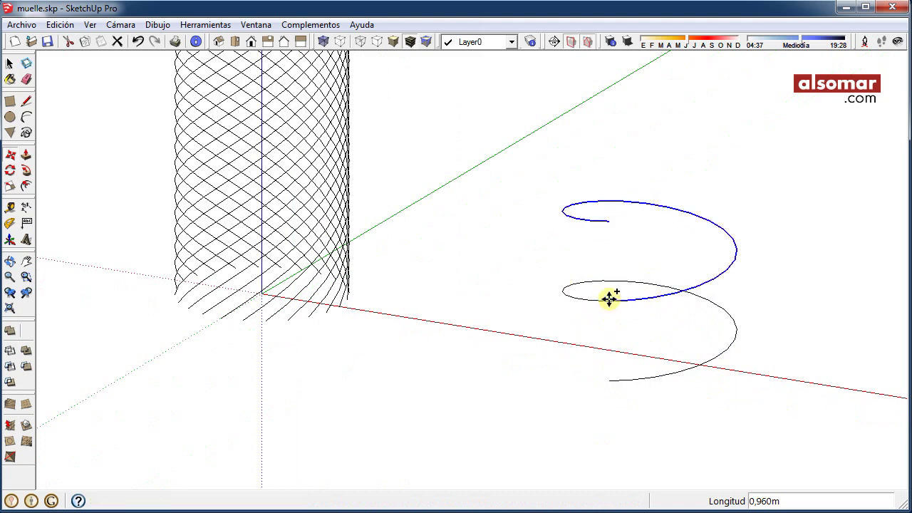
pyautogui.write('x')
pyautogui.press('Return')
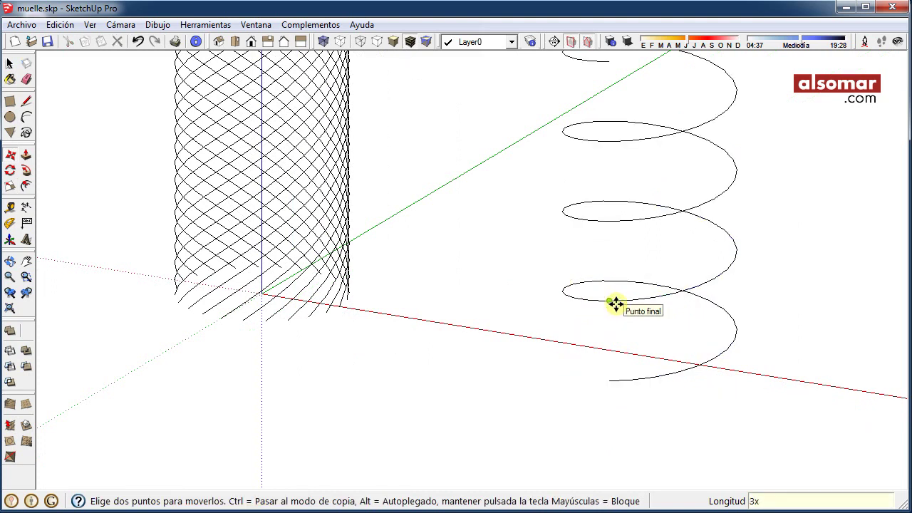
pyautogui.scroll(-4, 615, 304)
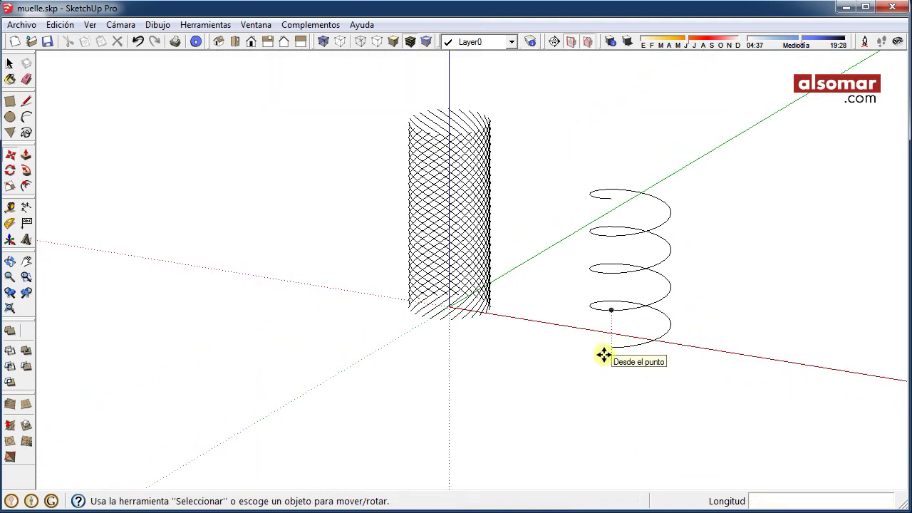
pyautogui.scroll(1, 612, 349)
pyautogui.scroll(1, 616, 348)
pyautogui.write('4x')
pyautogui.press('Return')
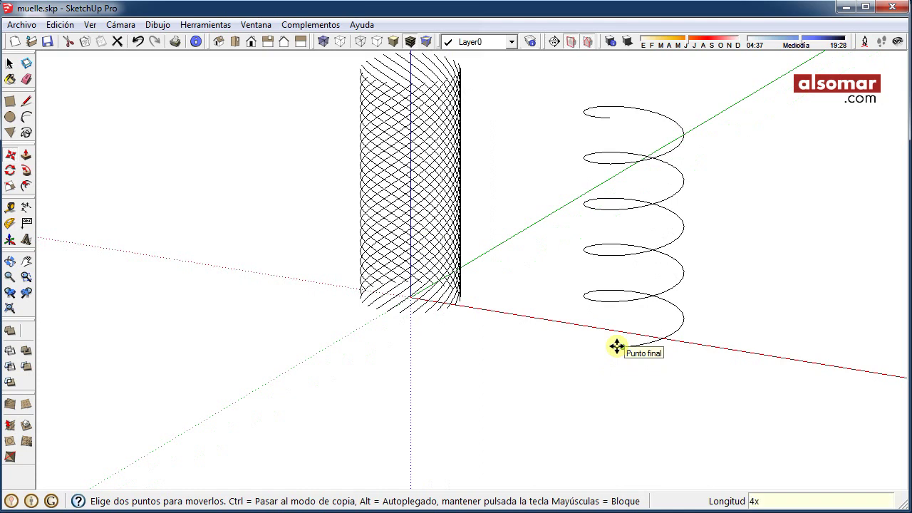
pyautogui.moveTo(617, 346)
pyautogui.mouseDown(button='middle')
pyautogui.moveTo(683, 265)
pyautogui.moveTo(724, 322)
pyautogui.moveTo(626, 377)
pyautogui.mouseUp(button='middle')
# - Draw a 1 m straight lead along red from the coil's bottom end
pyautogui.press('l')
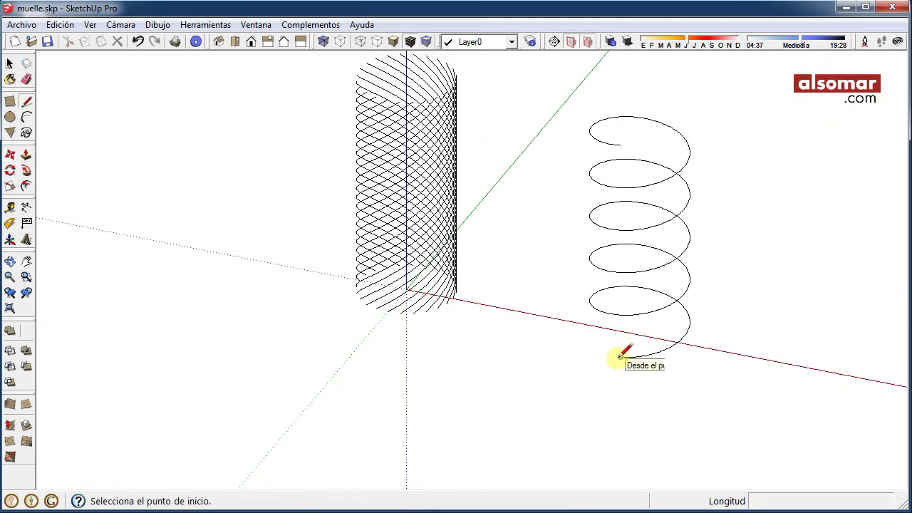
pyautogui.click(633, 356)
pyautogui.press('Return')
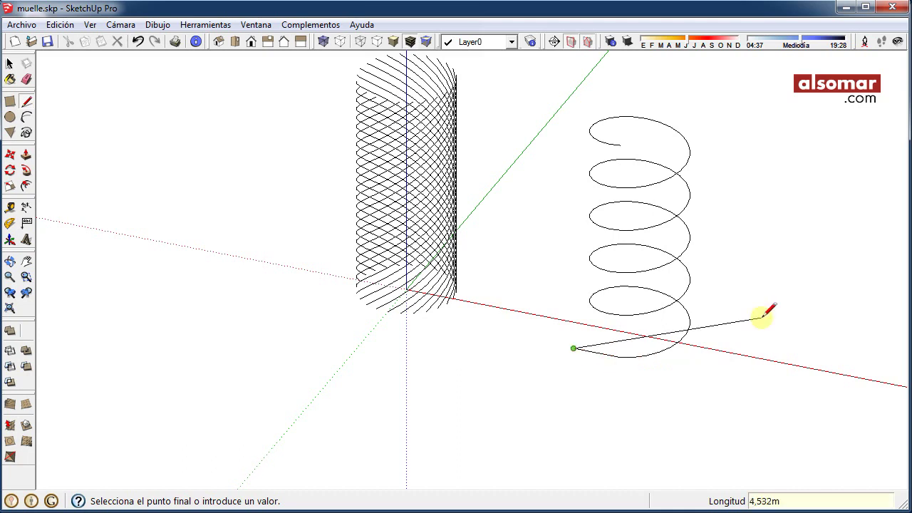
pyautogui.press('Escape')
# - Draw a matching 1 m lead from the coil's top end and orbit to check
pyautogui.click(621, 144)
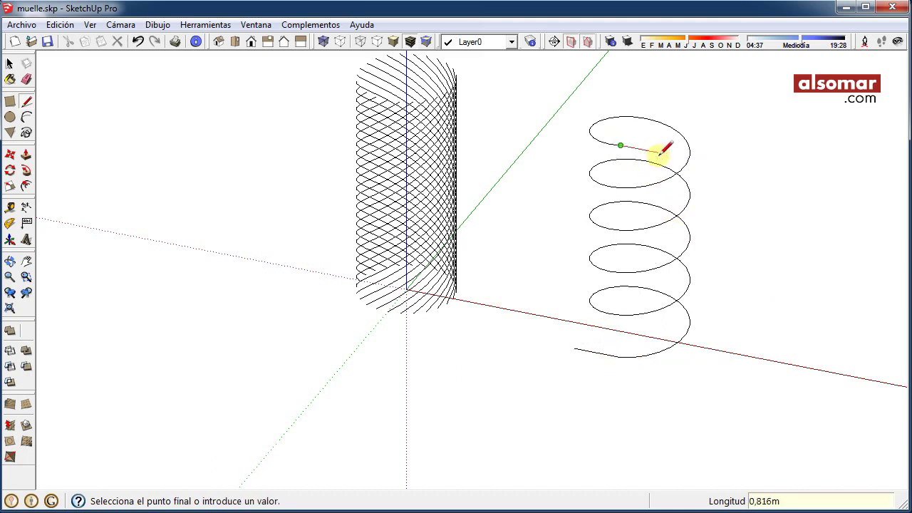
pyautogui.press('Return')
pyautogui.press('o')
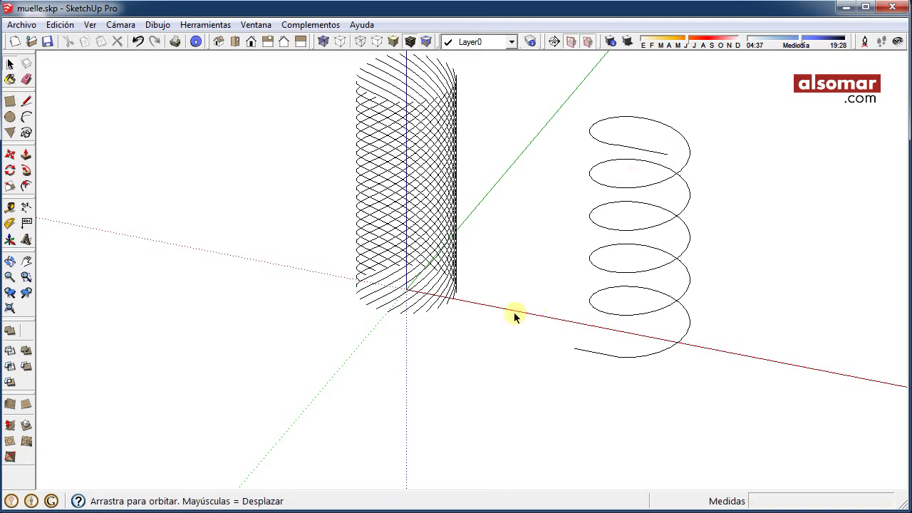
pyautogui.moveTo(515, 314)
pyautogui.mouseDown()
pyautogui.moveTo(717, 319)
pyautogui.moveTo(624, 201)
pyautogui.moveTo(719, 341)
pyautogui.mouseUp()
pyautogui.press('space')
pyautogui.scroll(3, 617, 226)
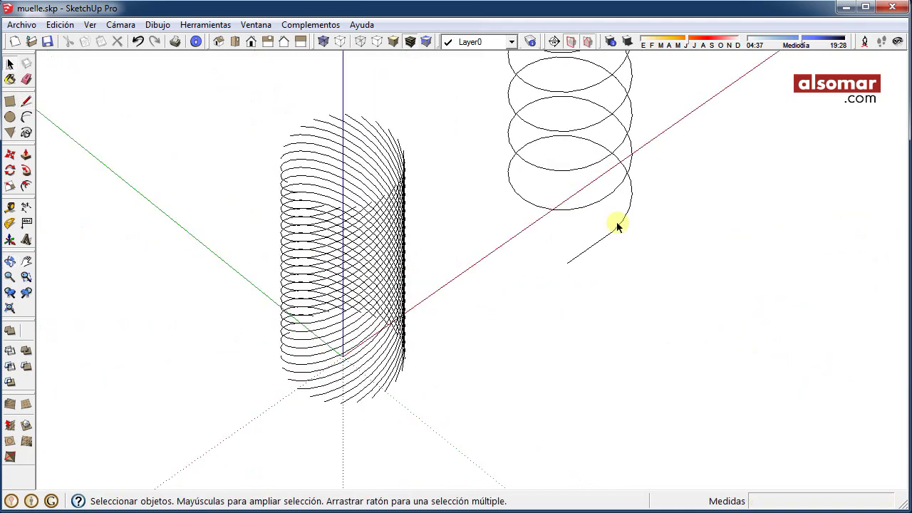
pyautogui.press('r')
pyautogui.scroll(5, 576, 306)
# - Build a helper box 0,592 m high from a rectangle near the bottom lead
pyautogui.click(544, 327)
pyautogui.click(690, 333)
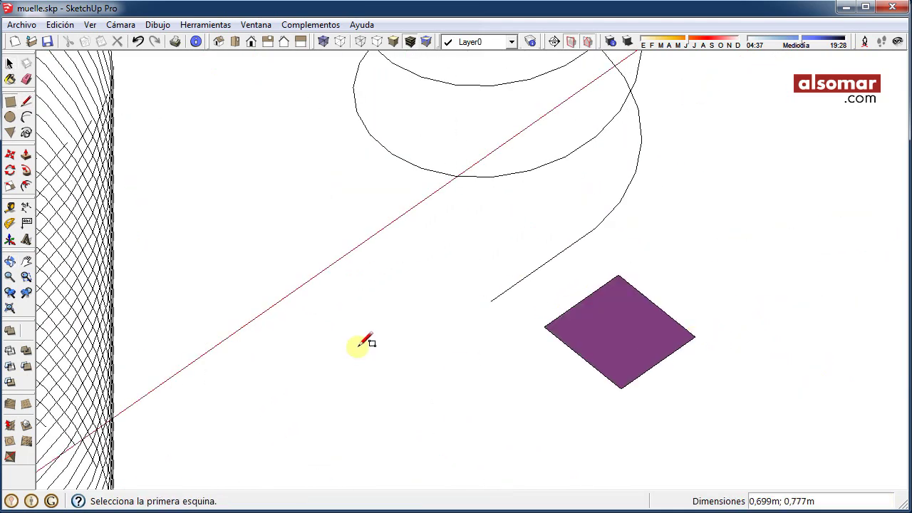
pyautogui.press('p')
pyautogui.click(632, 343)
pyautogui.click(574, 366)
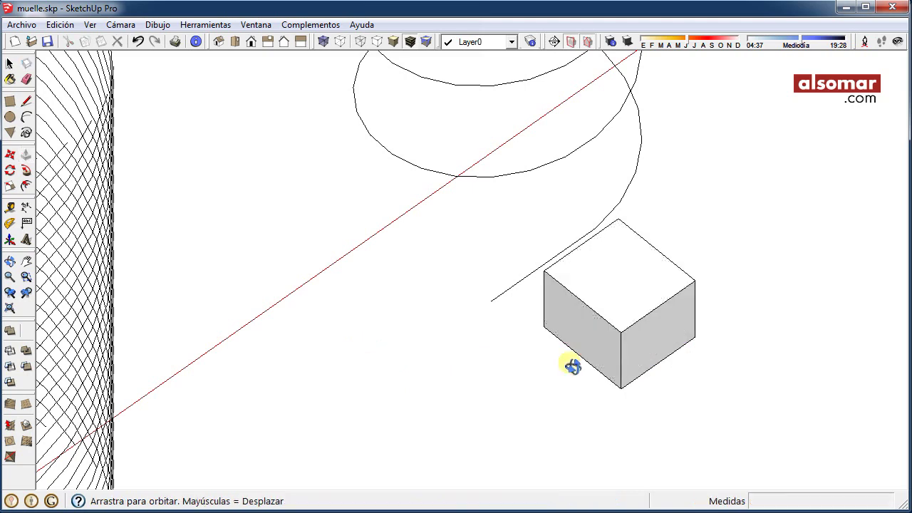
pyautogui.moveTo(574, 366)
pyautogui.mouseDown(button='middle')
pyautogui.moveTo(631, 254)
pyautogui.moveTo(582, 342)
pyautogui.mouseUp(button='middle')
pyautogui.scroll(3, 573, 367)
# - Draw a 0,1 m radius circle centred on the bottom lead's end
pyautogui.press('c')
pyautogui.scroll(1, 562, 341)
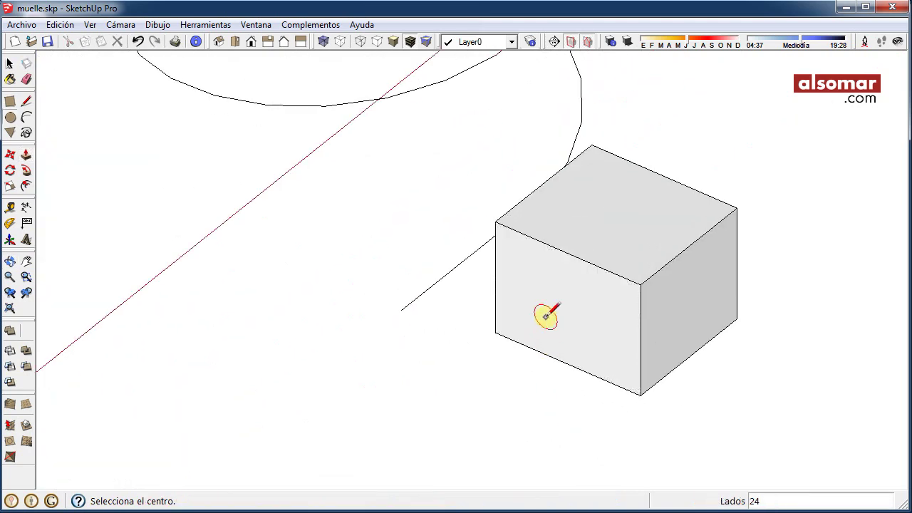
pyautogui.scroll(2, 549, 316)
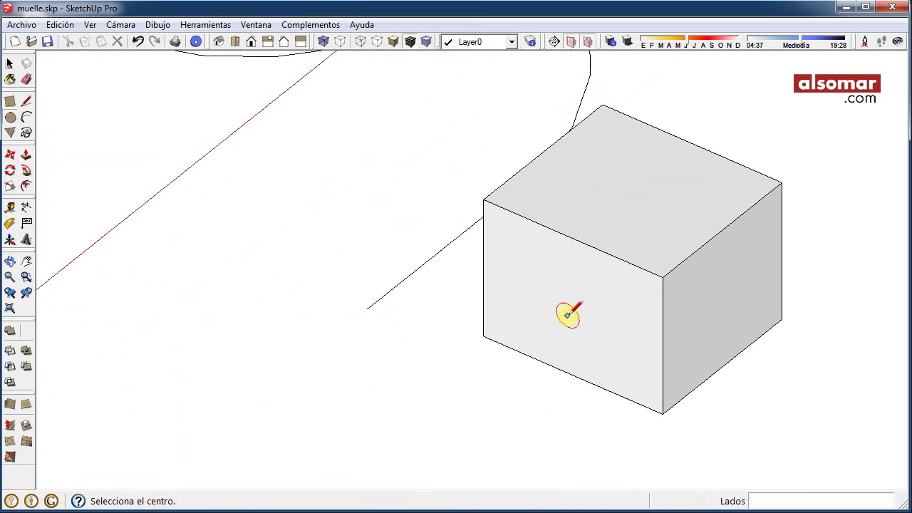
pyautogui.click(366, 308)
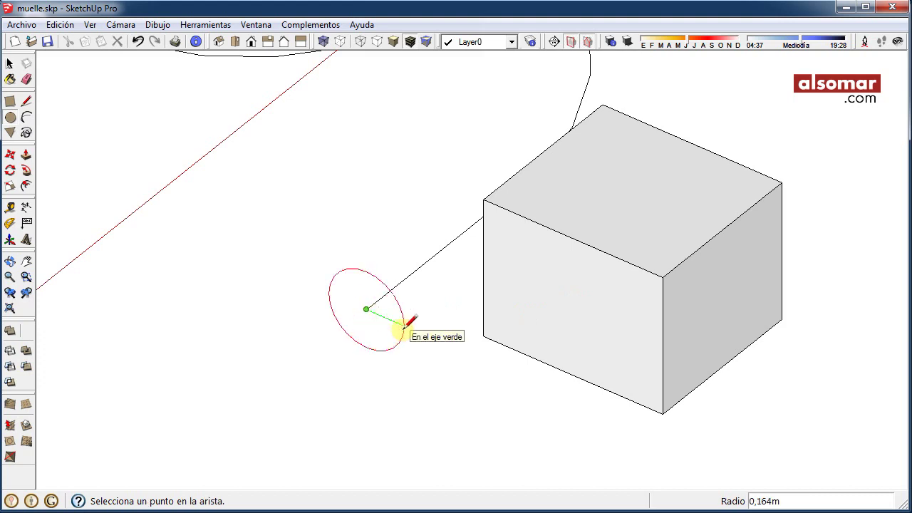
pyautogui.write('0,1')
pyautogui.press('Return')
pyautogui.scroll(-2, 730, 366)
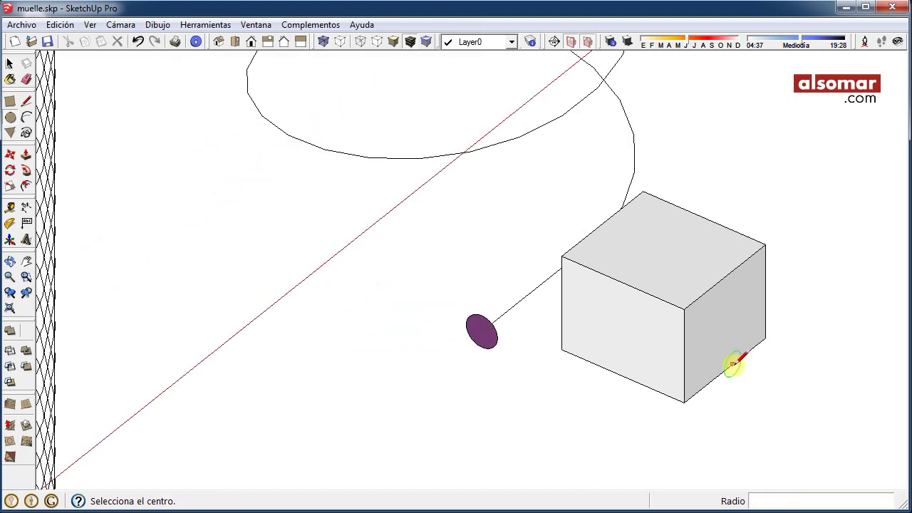
# - Delete the helper box, leaving only the circle face
pyautogui.press('space')
pyautogui.click(646, 320)
pyautogui.press('Delete')
pyautogui.scroll(-1, 591, 409)
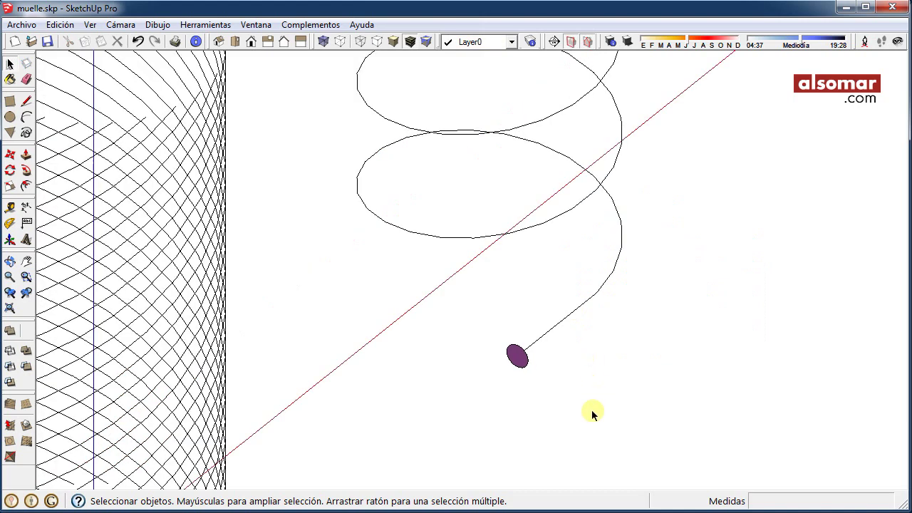
pyautogui.scroll(-1, 591, 410)
# - Follow Me the 0,1 m circle along the whole coil and its leads into a tube
pyautogui.click(592, 321)
pyautogui.tripleClick(591, 321)
pyautogui.scroll(-1, 588, 320)
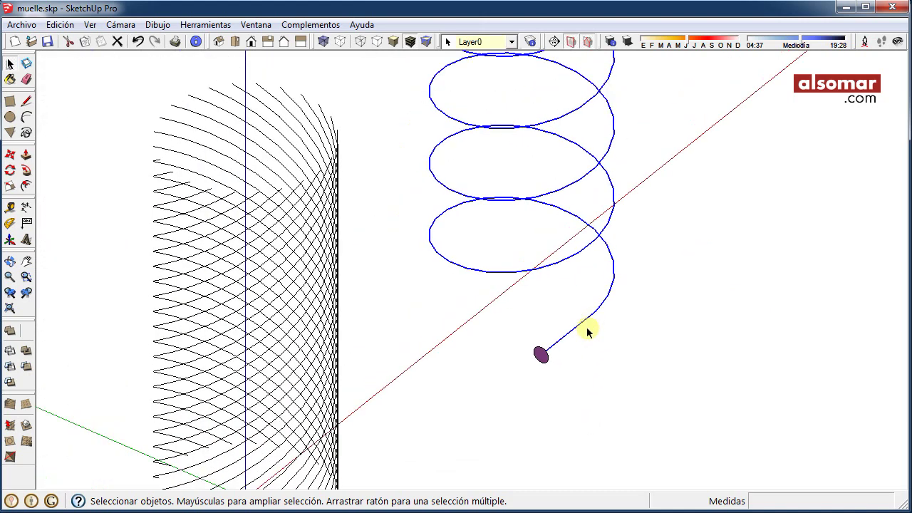
pyautogui.scroll(3, 570, 342)
pyautogui.scroll(1, 552, 360)
pyautogui.click(26, 170)
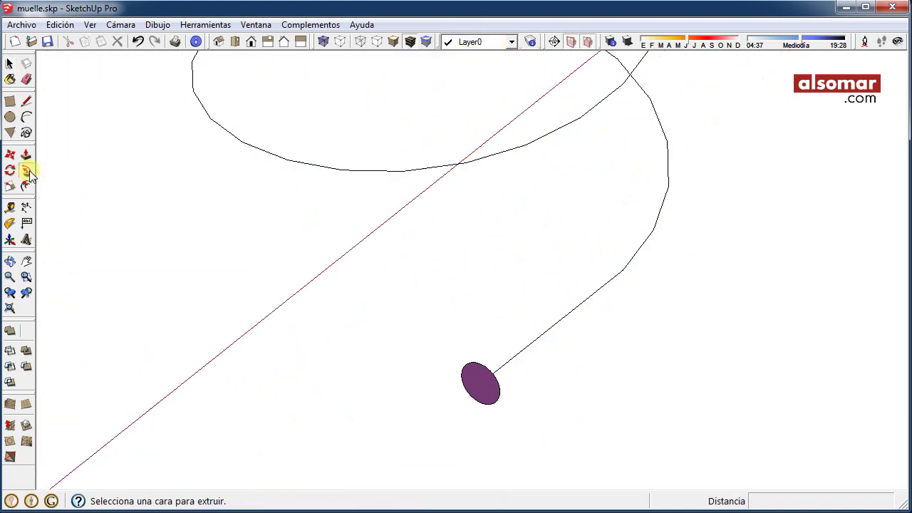
pyautogui.click(477, 391)
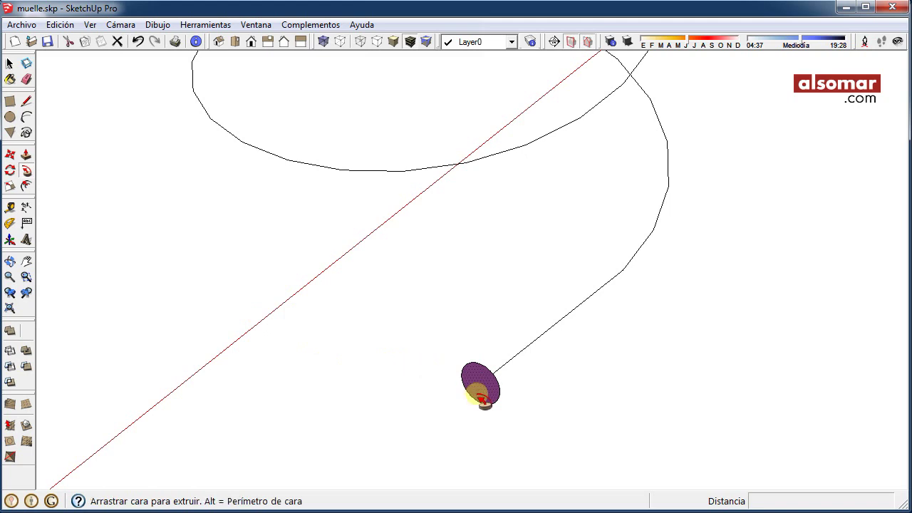
pyautogui.click(482, 401)
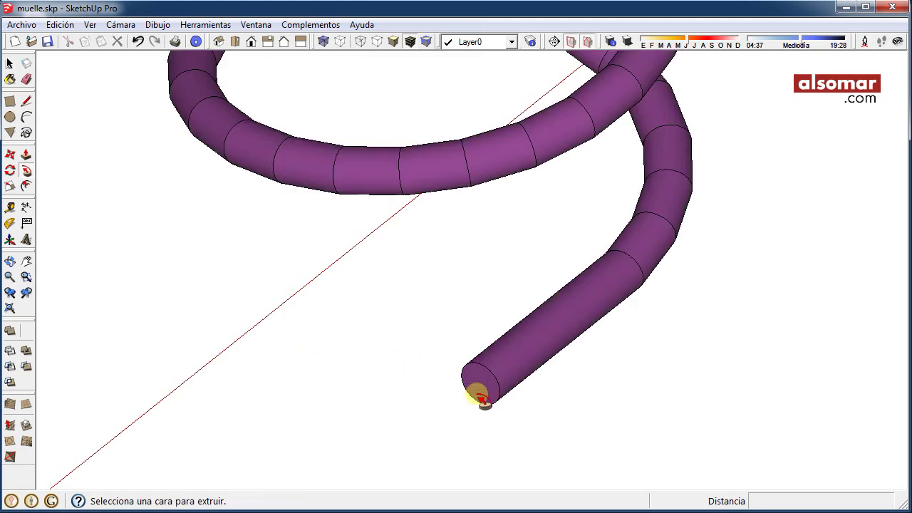
pyautogui.scroll(-2, 486, 403)
pyautogui.scroll(-2, 490, 409)
pyautogui.moveTo(490, 408); pyautogui.dragTo(455, 335, button='middle')
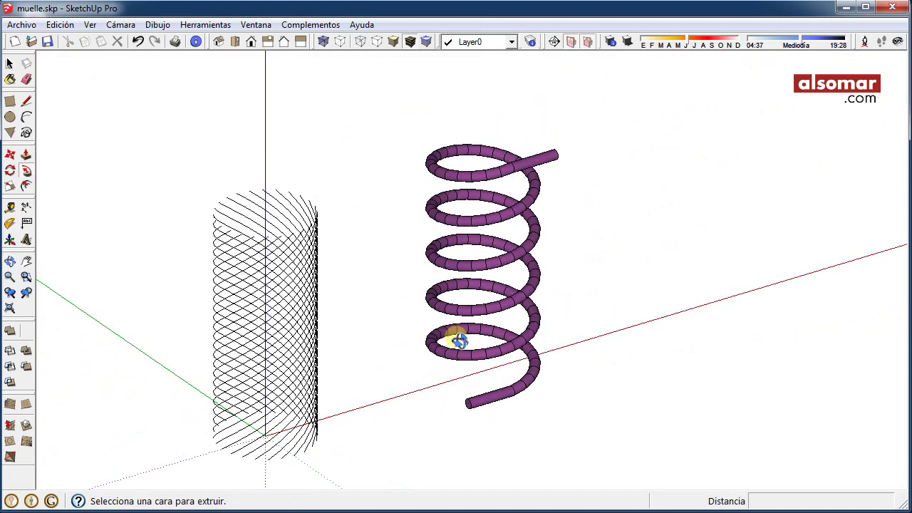
pyautogui.press('space')
# - Soften the tube spring's edges at 40 degrees with smooth normals enabled
pyautogui.tripleClick(510, 394)
pyautogui.rightClick(510, 393)
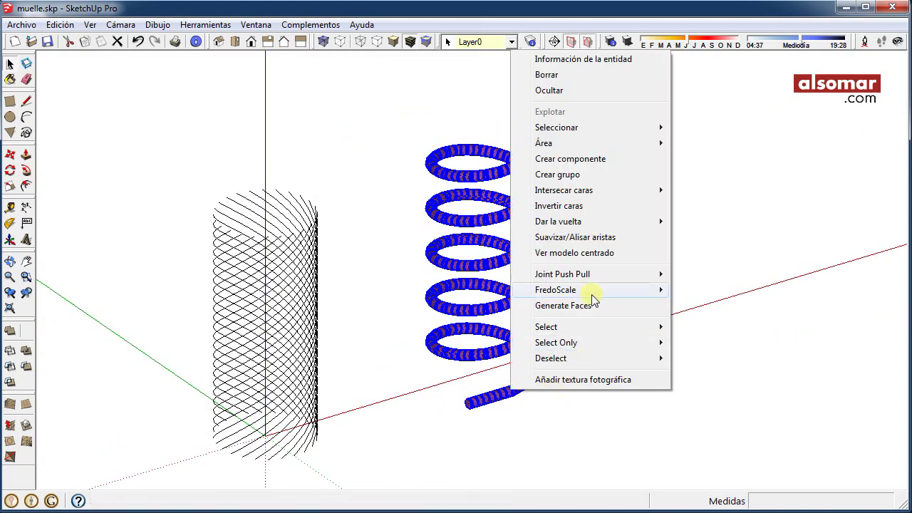
pyautogui.click(599, 240)
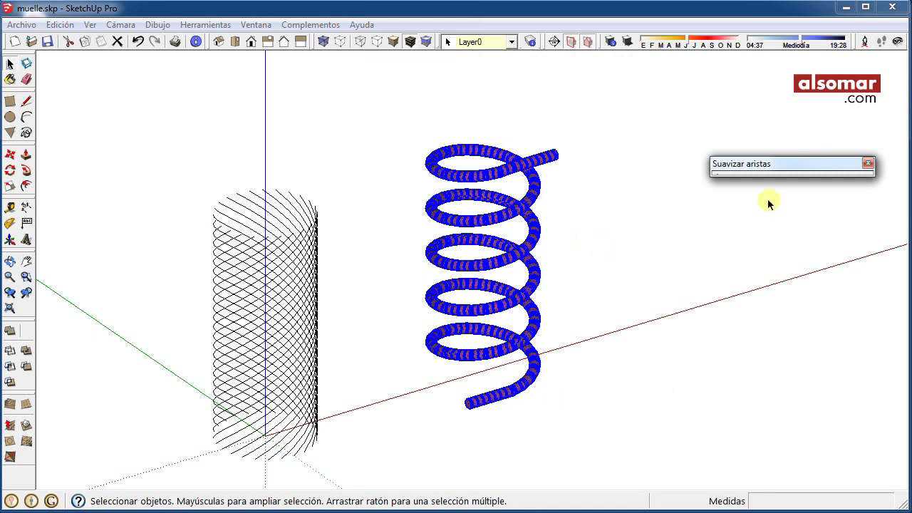
pyautogui.click(756, 165)
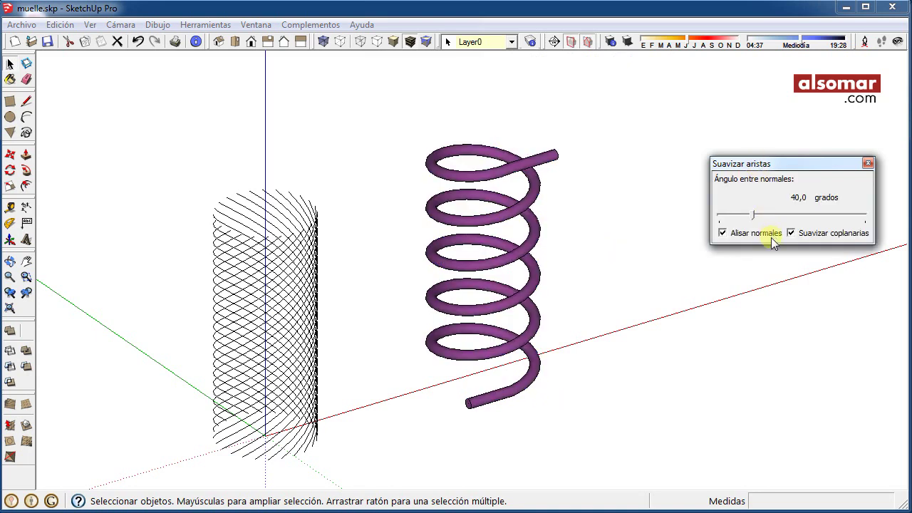
pyautogui.click(580, 366)
# - Orbit around the smoothed spring to a front view and box-select it
pyautogui.scroll(2, 559, 381)
pyautogui.scroll(4, 480, 397)
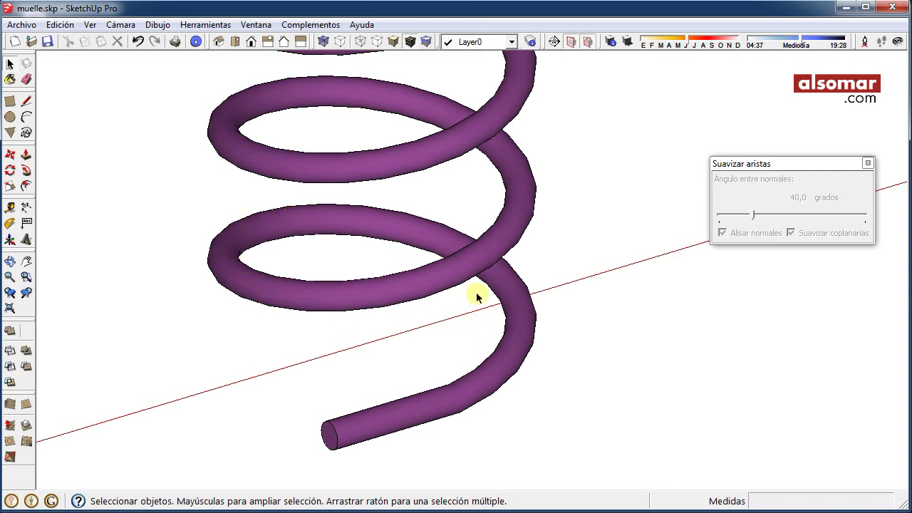
pyautogui.scroll(-3, 512, 335)
pyautogui.scroll(-2, 570, 403)
pyautogui.moveTo(581, 421)
pyautogui.mouseDown(button='middle')
pyautogui.moveTo(439, 278)
pyautogui.moveTo(351, 325)
pyautogui.moveTo(152, 377)
pyautogui.moveTo(45, 341)
pyautogui.moveTo(352, 428)
pyautogui.moveTo(494, 448)
pyautogui.moveTo(423, 193)
pyautogui.mouseUp(button='middle')
pyautogui.moveTo(423, 144)
pyautogui.mouseDown()
pyautogui.moveTo(603, 488)
pyautogui.moveTo(606, 433)
pyautogui.mouseUp()
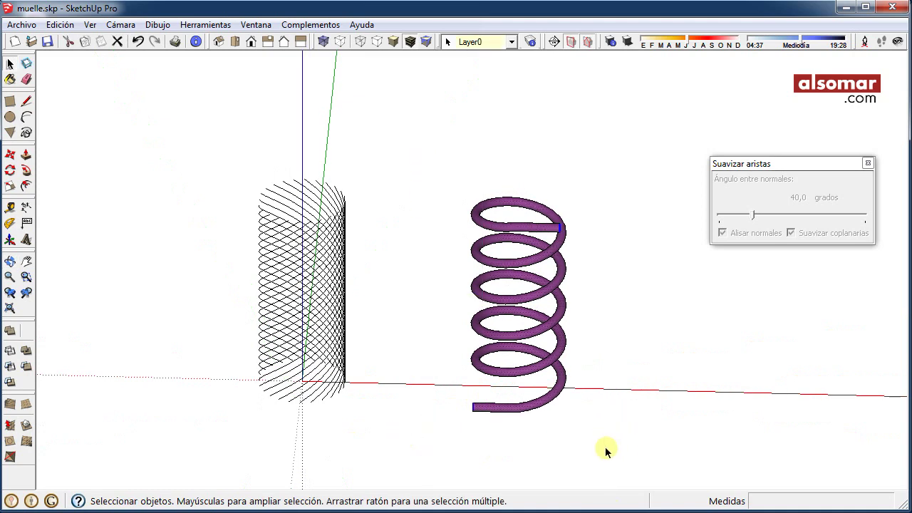
pyautogui.moveTo(605, 452); pyautogui.dragTo(401, 435, button='middle')
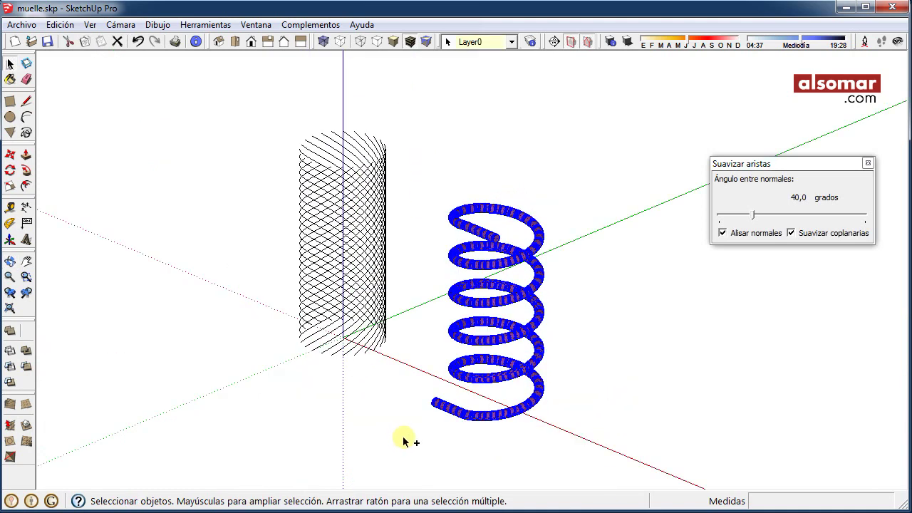
# - Group the smoothed spring and move it 10 m along the green axis
pyautogui.press('g')
pyautogui.press('m')
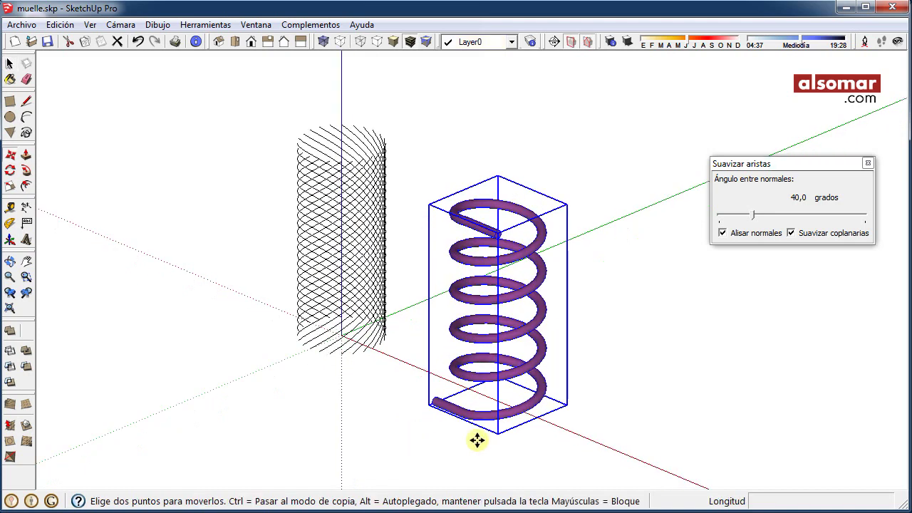
pyautogui.click(531, 445)
pyautogui.press('ctrl')
pyautogui.press('ctrl')
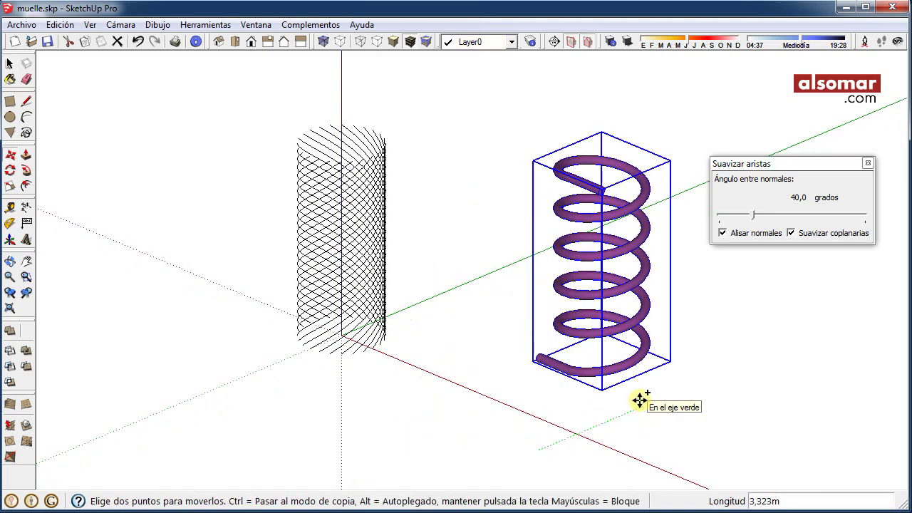
pyautogui.write('10')
pyautogui.press('Return')
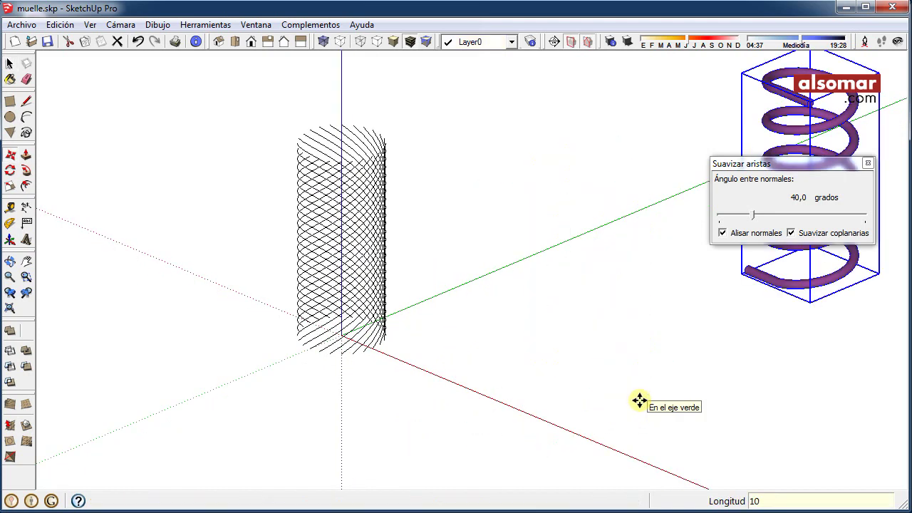
pyautogui.press('space')
# - Deselect the spring and orbit so the hatched cylinder fills the centre
pyautogui.scroll(3, 315, 350)
pyautogui.moveTo(316, 349)
pyautogui.mouseDown(button='middle')
pyautogui.moveTo(458, 392)
pyautogui.moveTo(368, 367)
pyautogui.moveTo(353, 412)
pyautogui.mouseUp(button='middle')
pyautogui.moveTo(383, 394); pyautogui.dragTo(525, 321, button='middle')
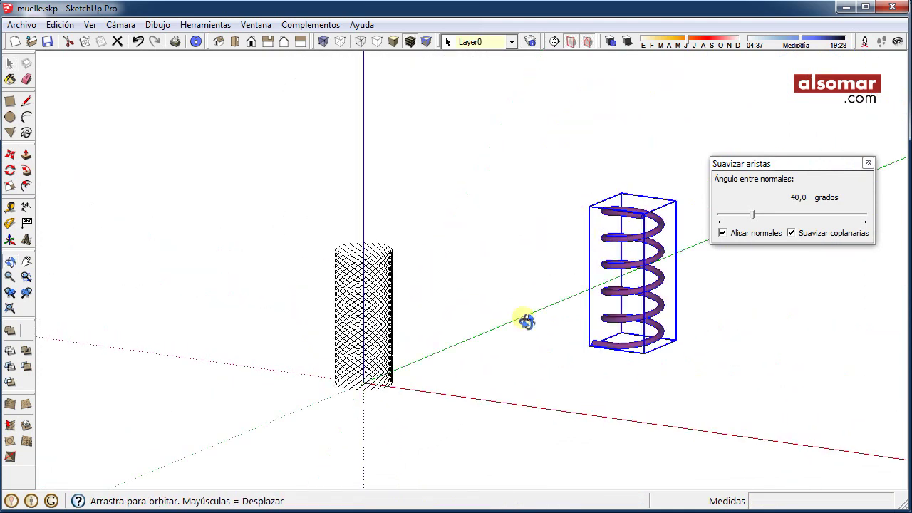
pyautogui.click(702, 250)
pyautogui.scroll(2, 641, 282)
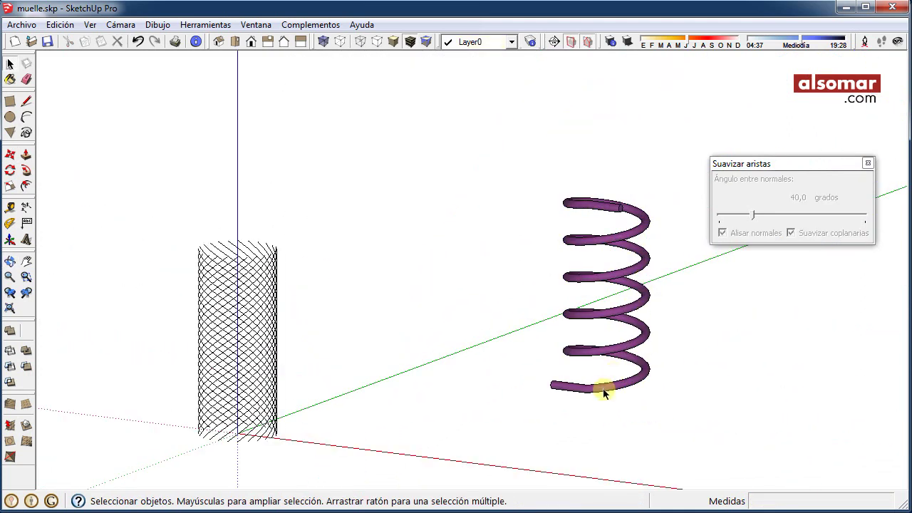
pyautogui.moveTo(606, 391)
pyautogui.mouseDown(button='middle')
pyautogui.moveTo(521, 440)
pyautogui.moveTo(311, 446)
pyautogui.moveTo(328, 388)
pyautogui.mouseUp(button='middle')
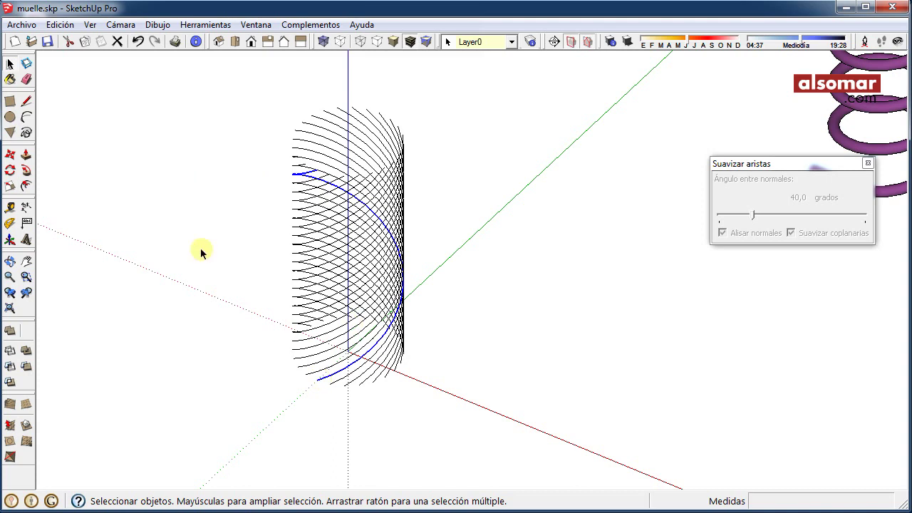
# - Copy the selected helix arc 5 m along the red axis
pyautogui.scroll(-2, 201, 252)
pyautogui.press('m')
pyautogui.press('ctrl')
pyautogui.click(270, 356)
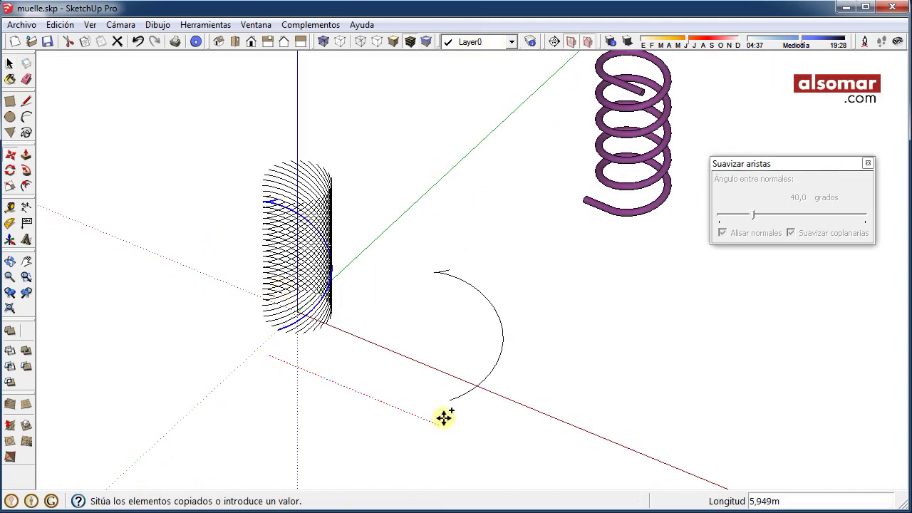
pyautogui.write('5')
pyautogui.press('Return')
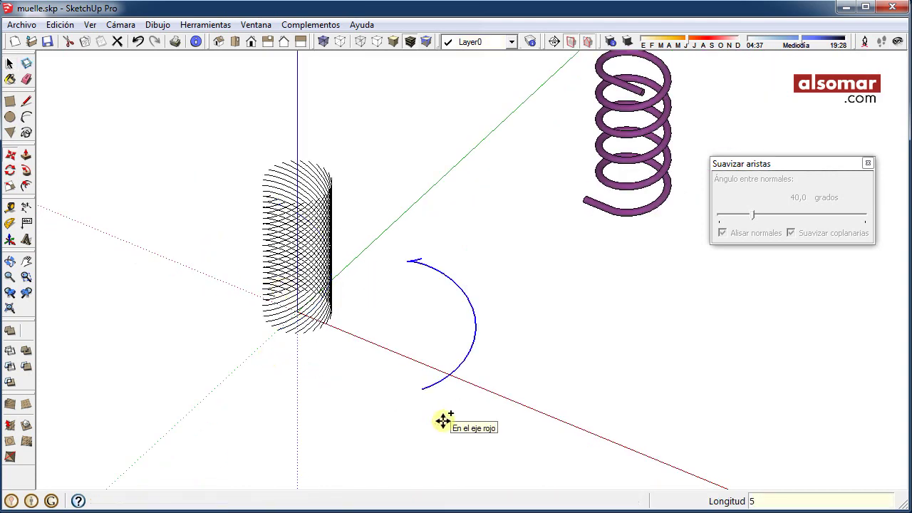
# - Turn the copied helix arc into its own group
pyautogui.moveTo(443, 421)
pyautogui.mouseDown(button='middle')
pyautogui.moveTo(411, 423)
pyautogui.moveTo(411, 336)
pyautogui.moveTo(564, 275)
pyautogui.moveTo(423, 432)
pyautogui.mouseUp(button='middle')
pyautogui.scroll(3, 451, 295)
pyautogui.scroll(2, 512, 326)
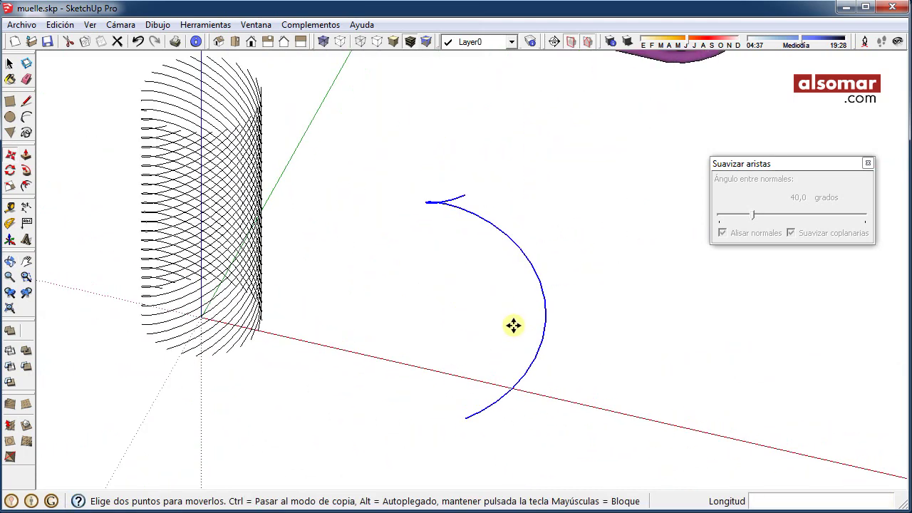
pyautogui.press('space')
pyautogui.rightClick(543, 291)
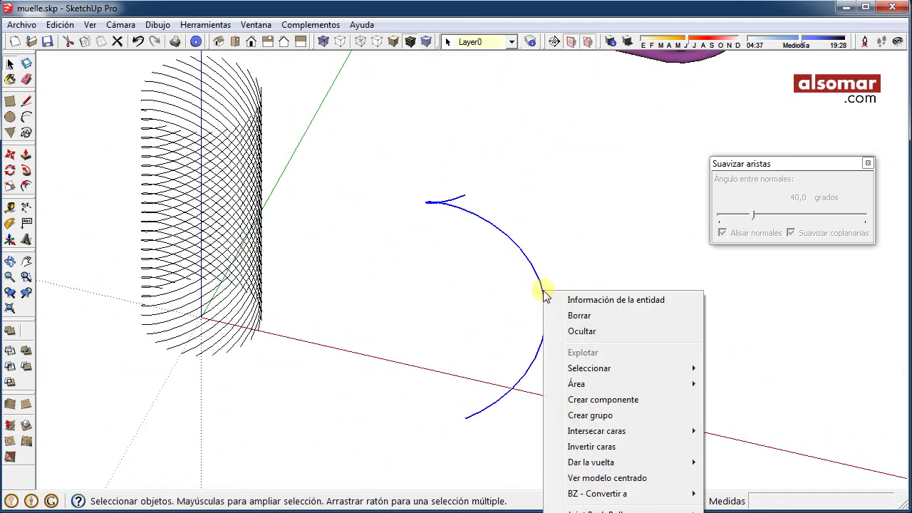
pyautogui.click(611, 416)
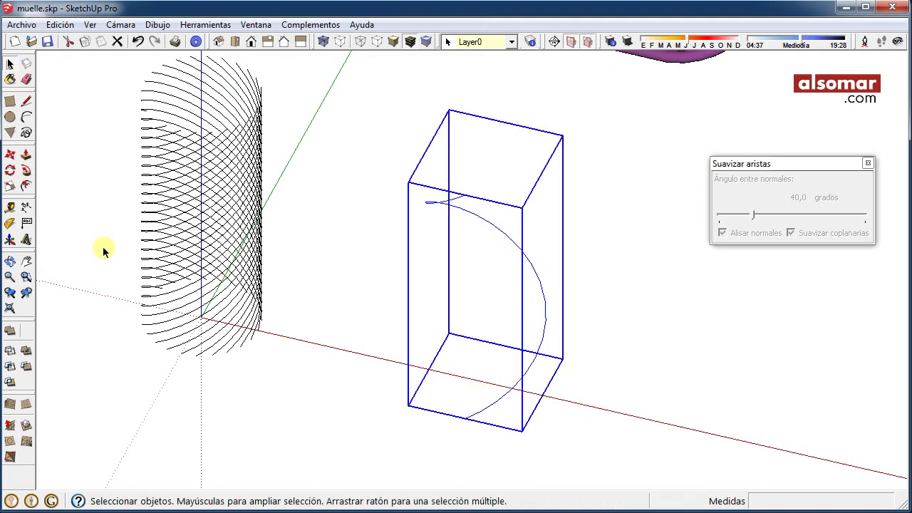
# - Duplicate the grouped arc exactly in place
pyautogui.click(10, 155)
pyautogui.press('ctrl')
pyautogui.click(367, 368)
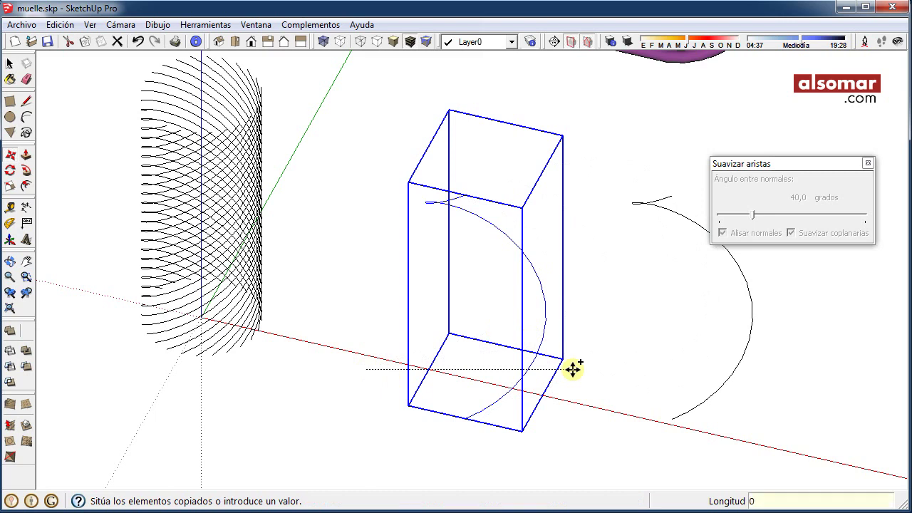
pyautogui.press('Escape')
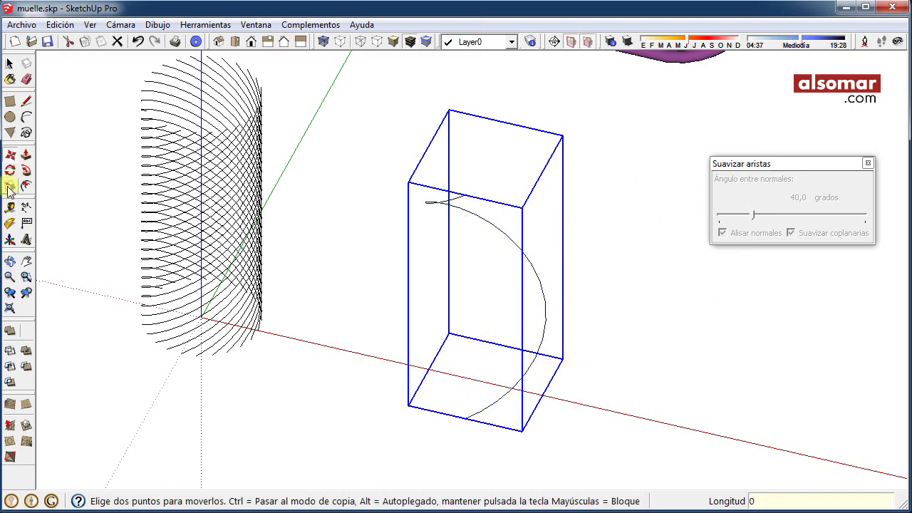
# - Scale the duplicate arc 2;2 about its centre in red and green, encircling the original
pyautogui.click(10, 187)
pyautogui.moveTo(373, 368)
pyautogui.mouseDown(button='middle')
pyautogui.moveTo(497, 336)
pyautogui.moveTo(448, 373)
pyautogui.moveTo(525, 350)
pyautogui.mouseUp(button='middle')
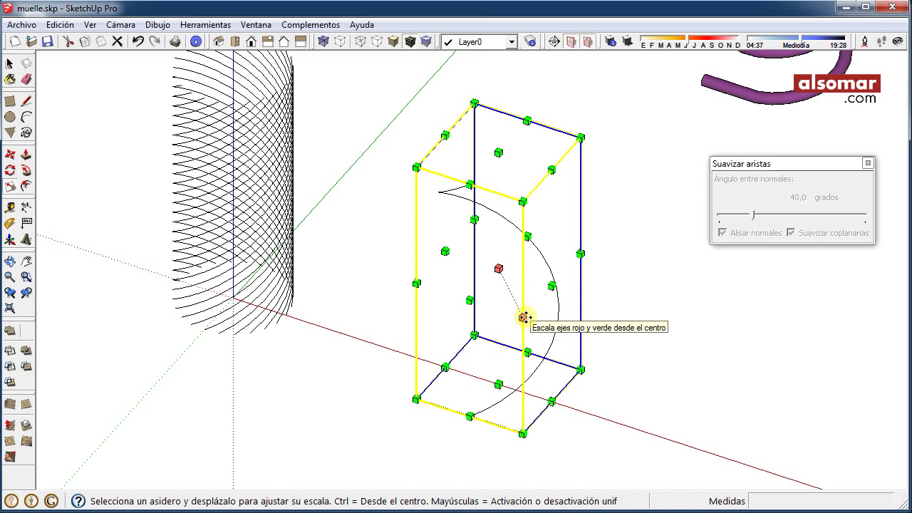
pyautogui.keyDown('ctrl'); pyautogui.moveTo(524, 317); pyautogui.dragTo(556, 403); pyautogui.keyUp('ctrl')
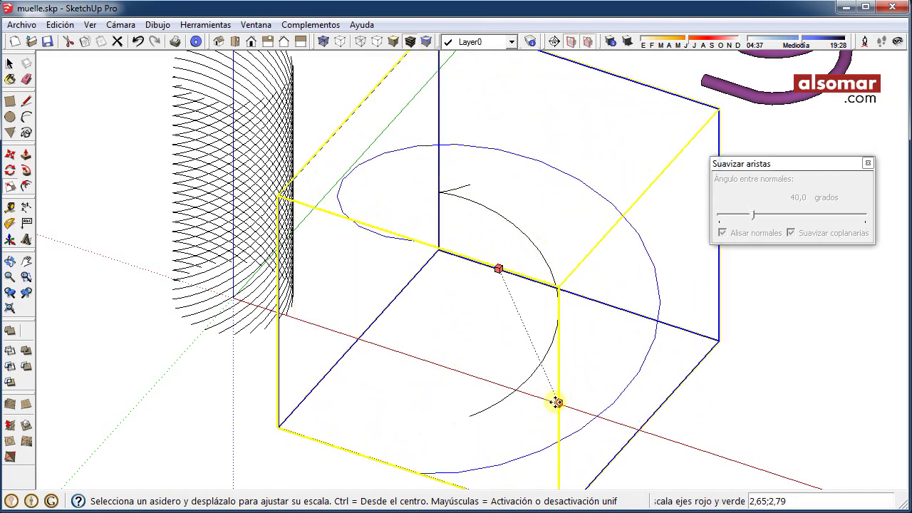
pyautogui.keyDown('ctrl'); pyautogui.moveTo(556, 403); pyautogui.dragTo(563, 406); pyautogui.keyUp('ctrl')
pyautogui.write('2;2')
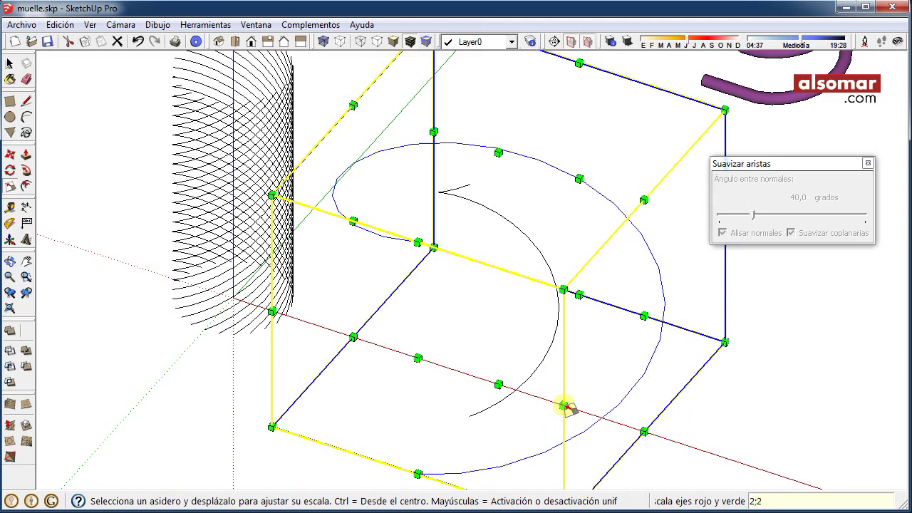
pyautogui.press('Return')
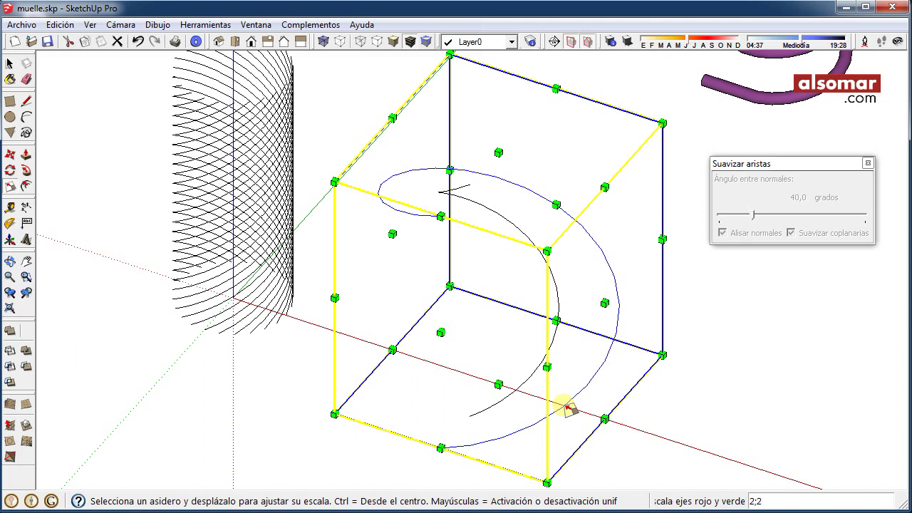
pyautogui.press('space')
# - Explode the two nested arc groups into loose spiral curves
pyautogui.click(639, 407)
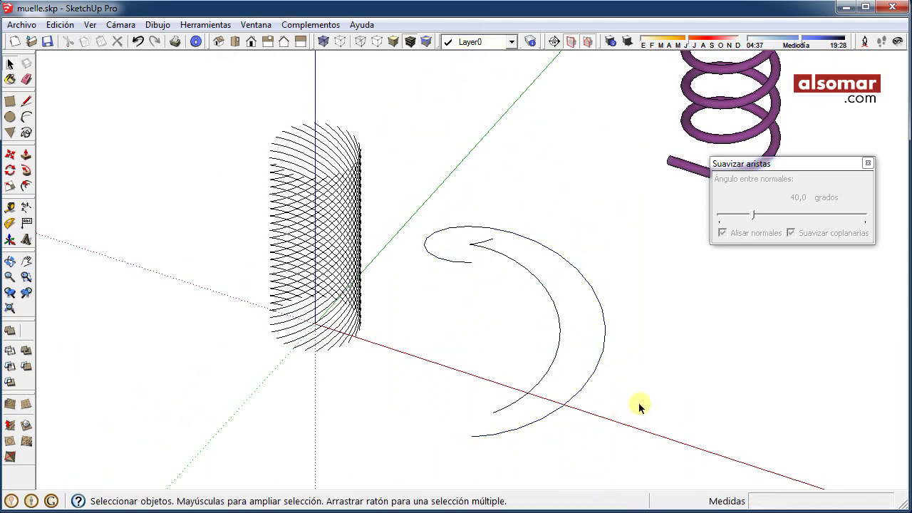
pyautogui.moveTo(639, 407)
pyautogui.mouseDown(button='middle')
pyautogui.moveTo(554, 209)
pyautogui.moveTo(859, 275)
pyautogui.moveTo(748, 366)
pyautogui.moveTo(640, 434)
pyautogui.mouseUp(button='middle')
pyautogui.moveTo(601, 333)
pyautogui.mouseDown(button='middle')
pyautogui.moveTo(578, 206)
pyautogui.moveTo(563, 437)
pyautogui.moveTo(546, 372)
pyautogui.mouseUp(button='middle')
pyautogui.click(563, 367)
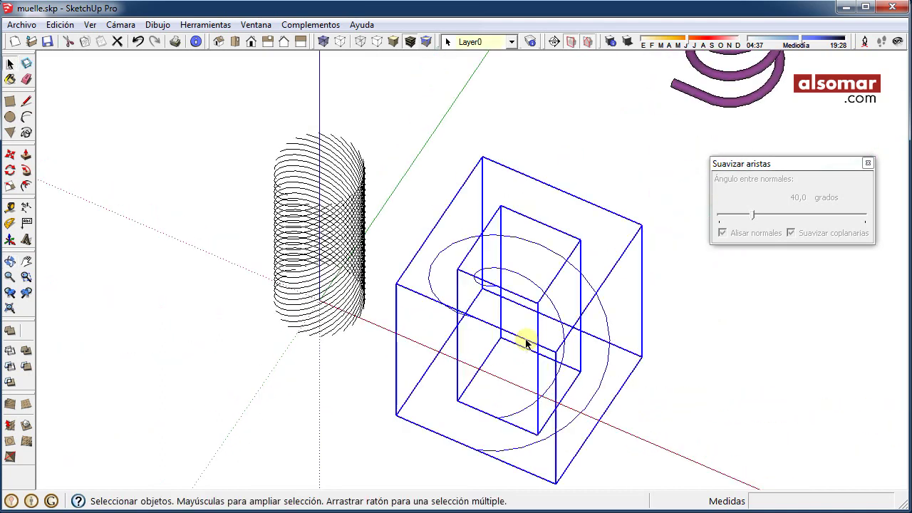
pyautogui.scroll(1, 530, 342)
pyautogui.scroll(3, 545, 317)
pyautogui.rightClick(562, 288)
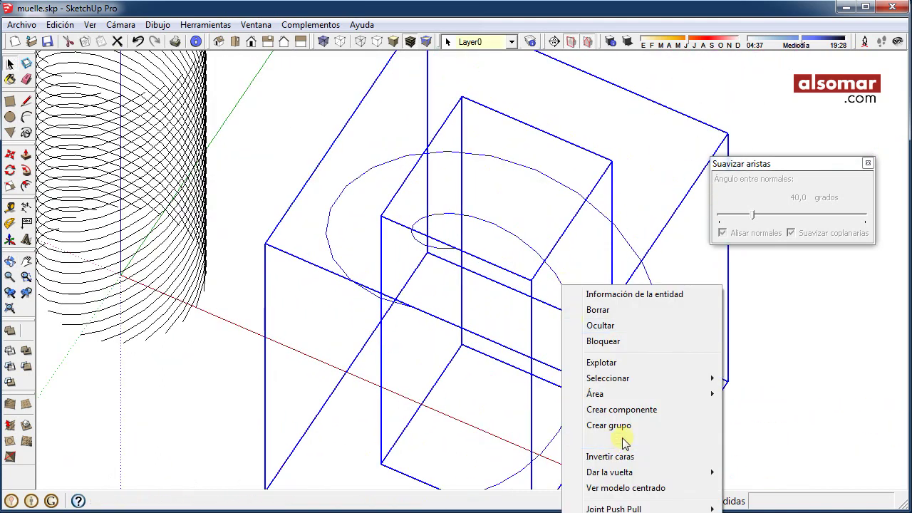
pyautogui.click(619, 362)
# - Orbit around the spiral and begin a Ctrl-copy move of it
pyautogui.scroll(-3, 598, 299)
pyautogui.moveTo(578, 235)
pyautogui.mouseDown(button='middle')
pyautogui.moveTo(696, 399)
pyautogui.moveTo(637, 257)
pyautogui.mouseUp(button='middle')
pyautogui.moveTo(516, 428)
pyautogui.mouseDown(button='middle')
pyautogui.moveTo(513, 362)
pyautogui.moveTo(474, 329)
pyautogui.mouseUp(button='middle')
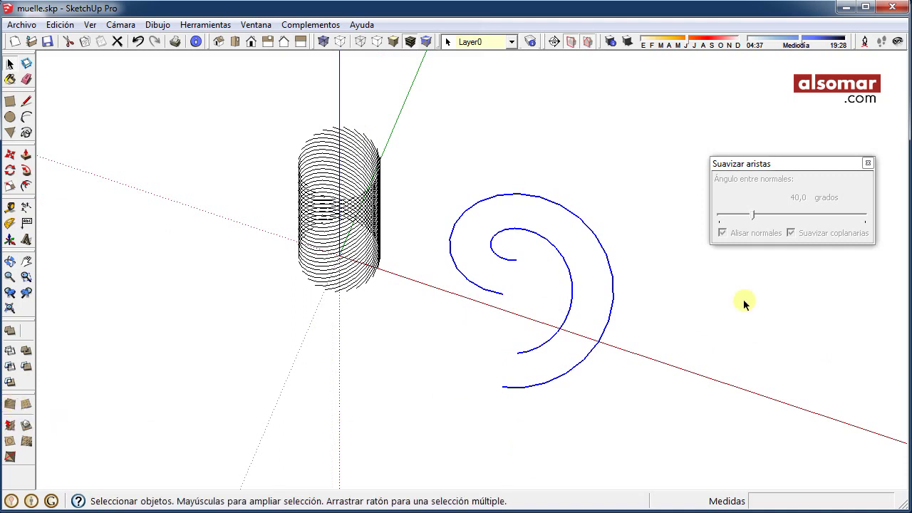
pyautogui.moveTo(745, 301)
pyautogui.mouseDown(button='middle')
pyautogui.moveTo(520, 309)
pyautogui.moveTo(580, 122)
pyautogui.moveTo(486, 233)
pyautogui.moveTo(574, 235)
pyautogui.moveTo(436, 218)
pyautogui.mouseUp(button='middle')
pyautogui.press('m')
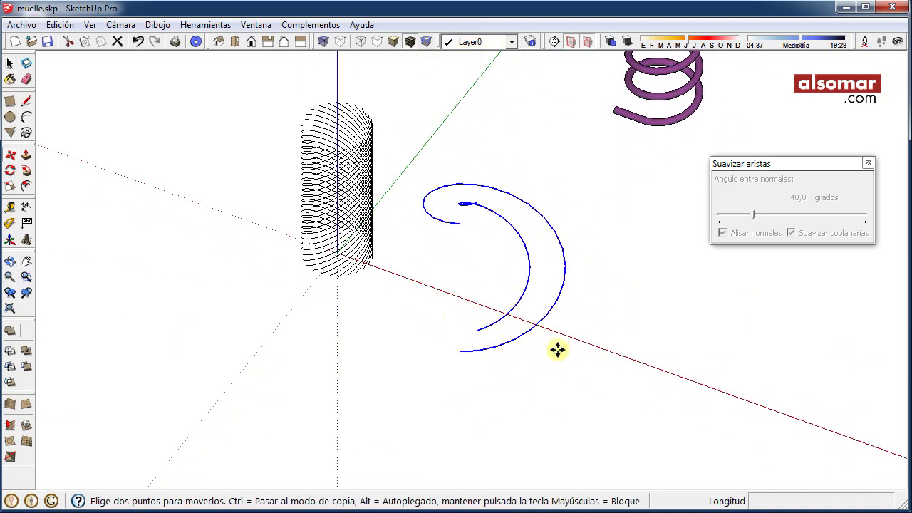
pyautogui.click(567, 353)
pyautogui.press('ctrl')
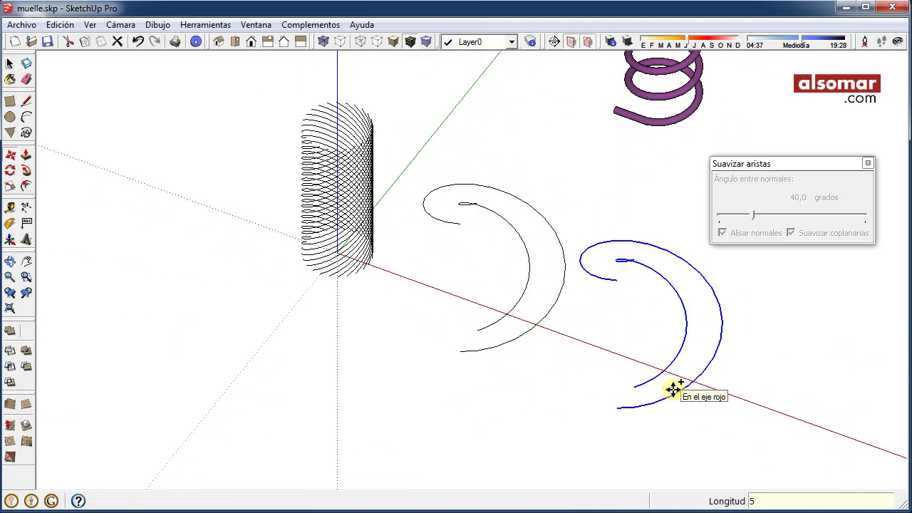
# - Place the spiral copy 5 m along the red axis
pyautogui.click(673, 388)
pyautogui.press('space')
pyautogui.scroll(2, 545, 346)
pyautogui.scroll(1, 546, 346)
# - Skin the left spiral's curves into a surface with Sandbox From Contours
pyautogui.click(499, 203)
pyautogui.scroll(1, 492, 174)
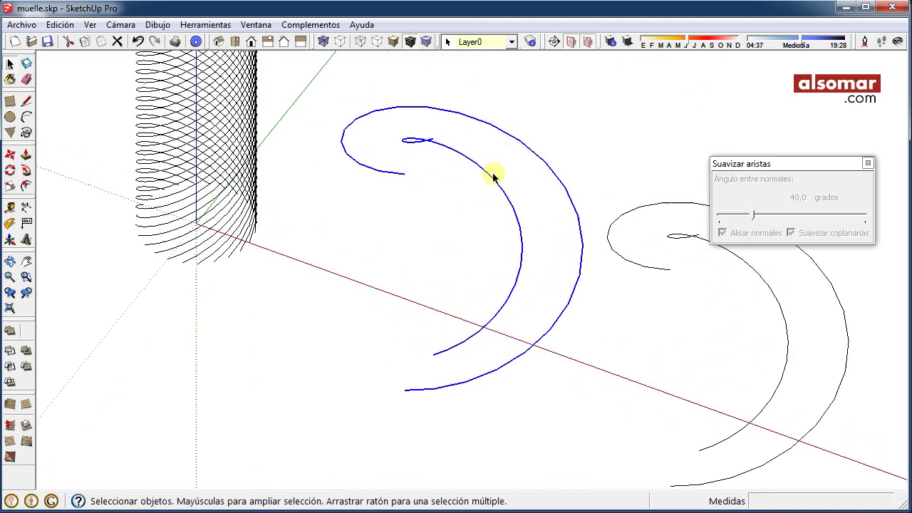
pyautogui.scroll(1, 420, 256)
pyautogui.scroll(-1, 342, 340)
pyautogui.click(10, 405)
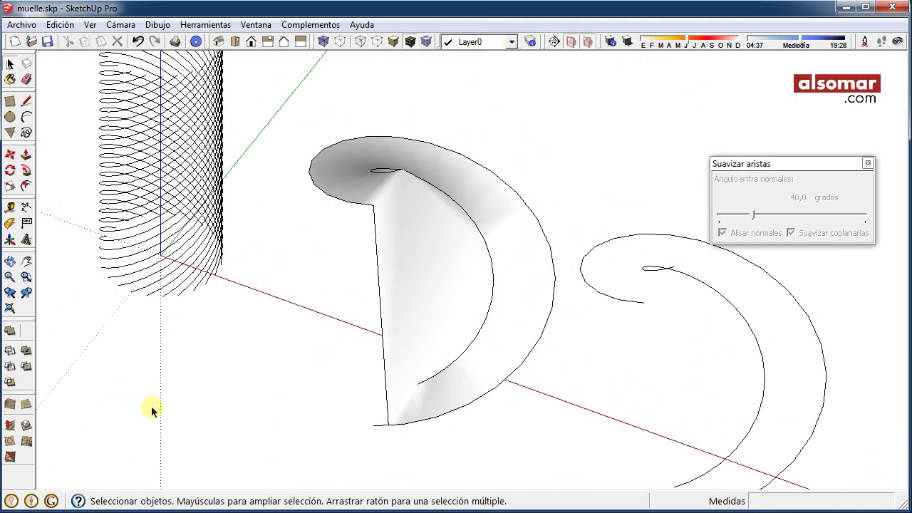
# - Orbit around the twisted surface to inspect it from several sides
pyautogui.moveTo(150, 407)
pyautogui.mouseDown(button='middle')
pyautogui.moveTo(341, 376)
pyautogui.moveTo(474, 234)
pyautogui.moveTo(454, 309)
pyautogui.moveTo(441, 318)
pyautogui.moveTo(549, 285)
pyautogui.moveTo(463, 211)
pyautogui.moveTo(401, 292)
pyautogui.moveTo(360, 265)
pyautogui.mouseUp(button='middle')
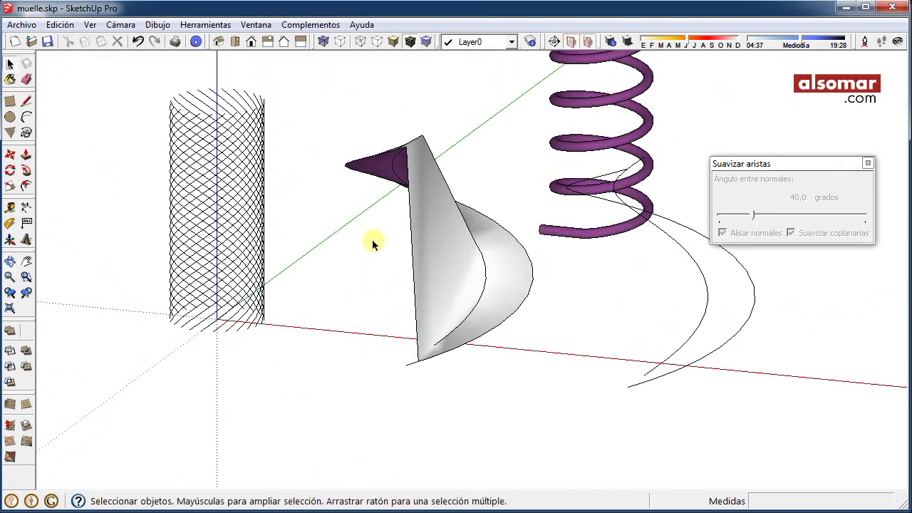
pyautogui.scroll(1, 413, 156)
pyautogui.scroll(1, 406, 151)
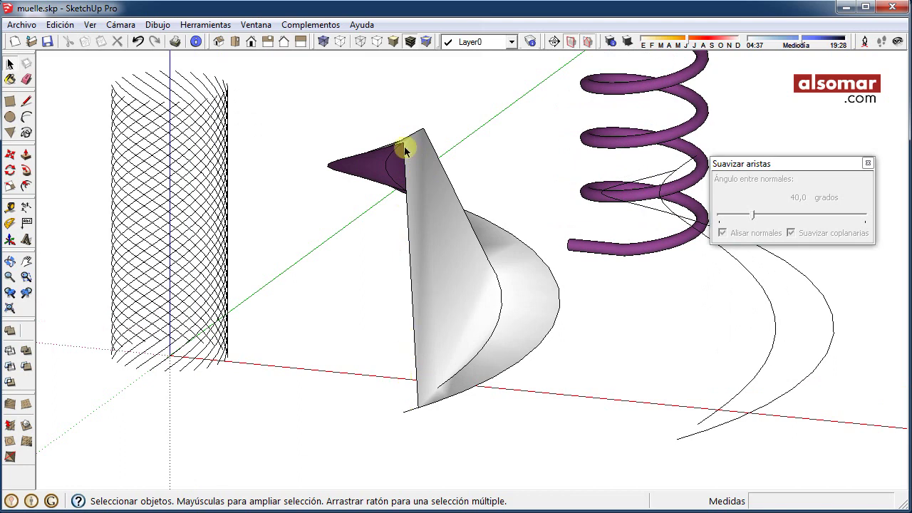
pyautogui.moveTo(363, 367)
pyautogui.mouseDown(button='middle')
pyautogui.moveTo(388, 362)
pyautogui.moveTo(488, 301)
pyautogui.moveTo(469, 245)
pyautogui.moveTo(332, 431)
pyautogui.moveTo(457, 240)
pyautogui.mouseUp(button='middle')
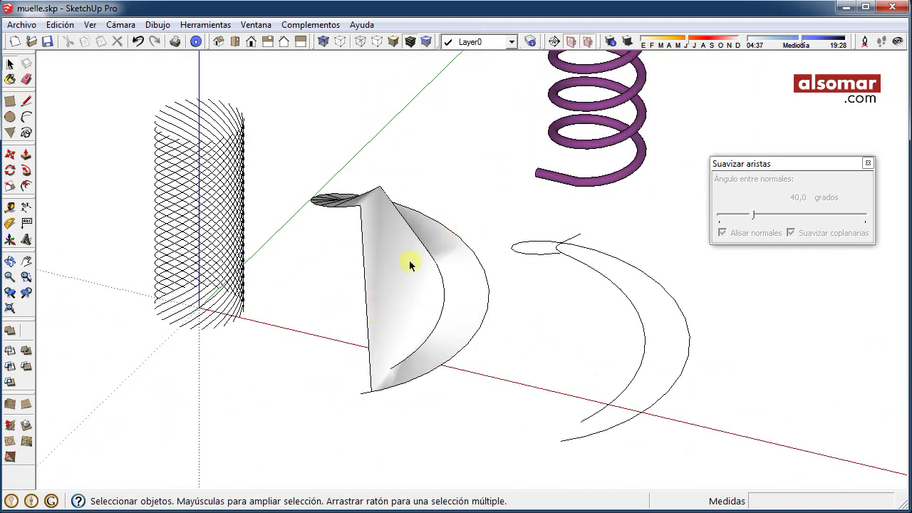
pyautogui.scroll(-2, 410, 265)
pyautogui.moveTo(407, 279)
pyautogui.mouseDown(button='middle')
pyautogui.moveTo(386, 397)
pyautogui.moveTo(406, 264)
pyautogui.moveTo(403, 275)
pyautogui.moveTo(536, 244)
pyautogui.moveTo(698, 346)
pyautogui.moveTo(443, 311)
pyautogui.moveTo(437, 264)
pyautogui.mouseUp(button='middle')
pyautogui.scroll(2, 712, 347)
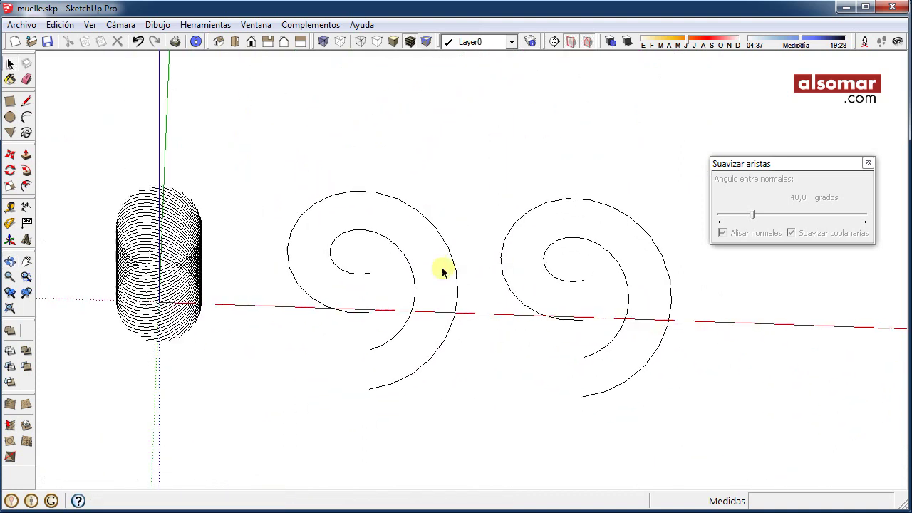
# - Skin a surface between the left halves of the spiral arcs from Top view
pyautogui.click(236, 43)
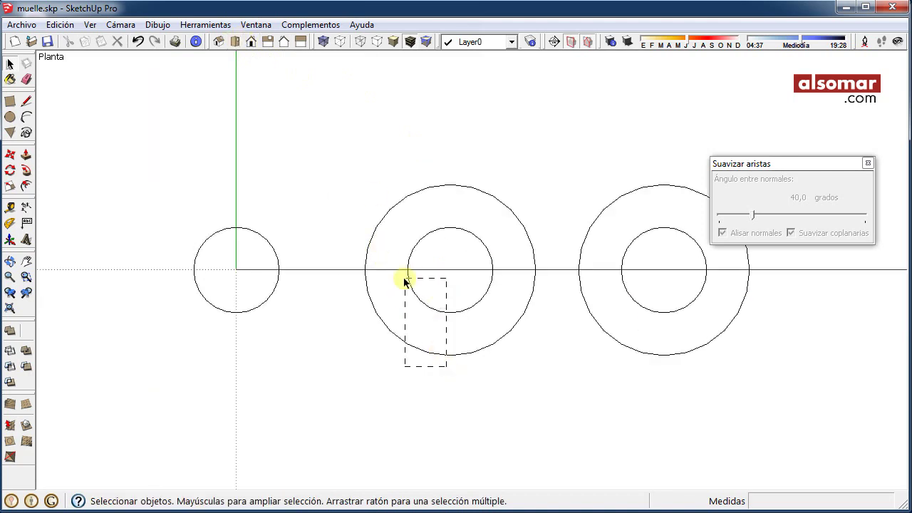
pyautogui.moveTo(403, 281); pyautogui.dragTo(346, 136)
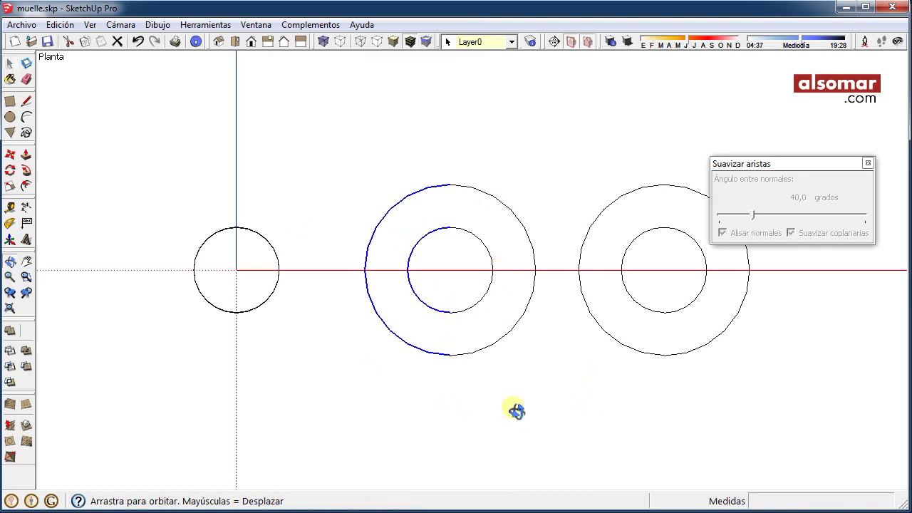
pyautogui.moveTo(517, 409); pyautogui.dragTo(407, 256, button='middle')
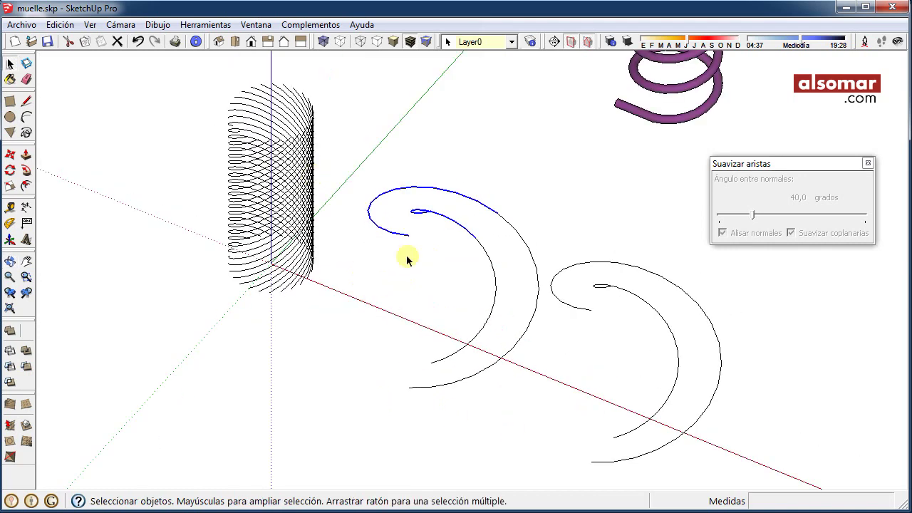
pyautogui.click(11, 404)
pyautogui.moveTo(431, 240)
pyautogui.mouseDown(button='middle')
pyautogui.moveTo(457, 284)
pyautogui.moveTo(535, 320)
pyautogui.mouseUp(button='middle')
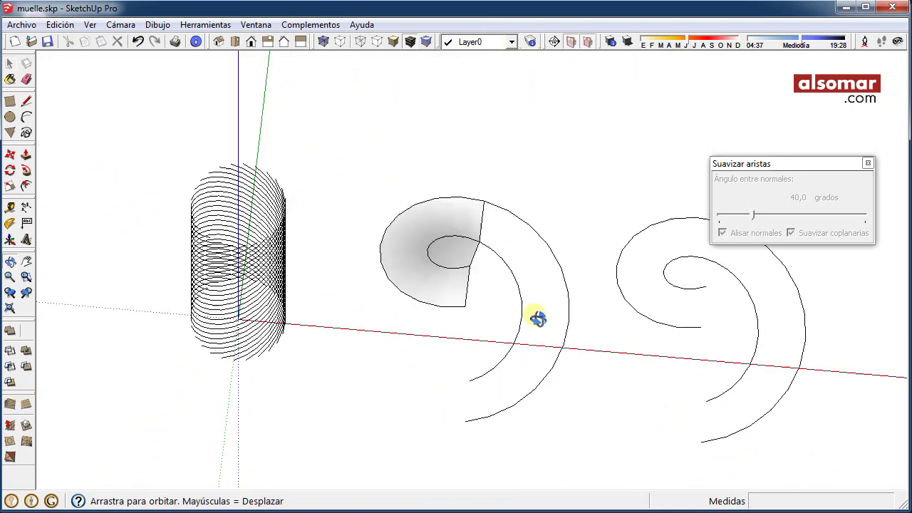
pyautogui.moveTo(481, 363); pyautogui.dragTo(481, 361)
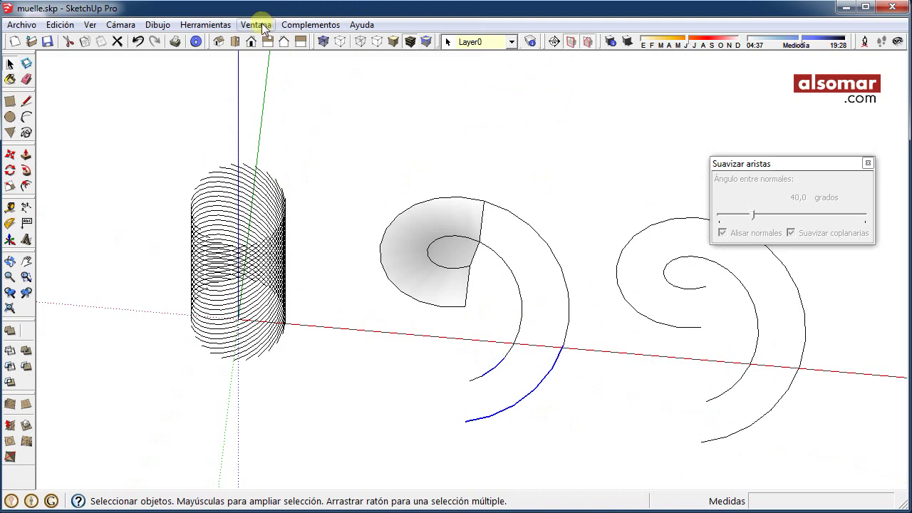
# - Skin the next spiral section's arc pair into a surface and delete the leftover curves
pyautogui.click(235, 40)
pyautogui.moveTo(542, 383); pyautogui.dragTo(458, 165)
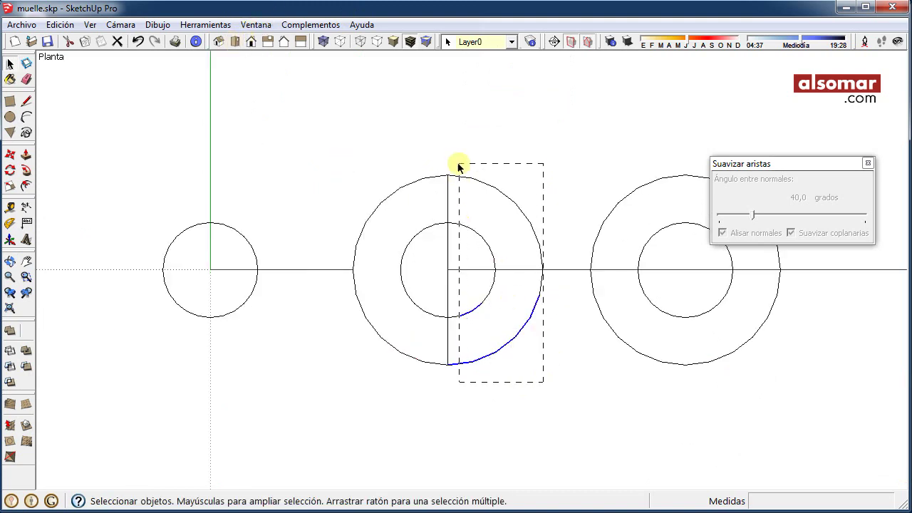
pyautogui.moveTo(659, 352); pyautogui.dragTo(553, 183, button='middle')
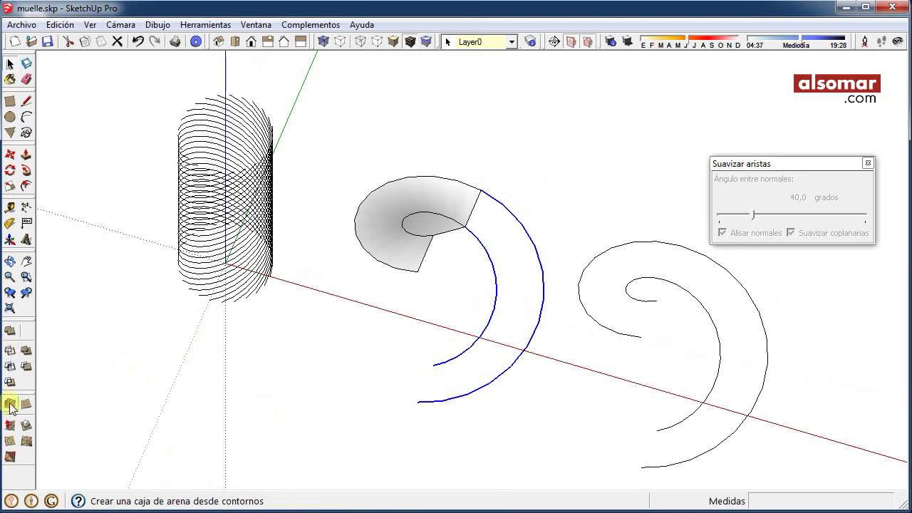
pyautogui.click(10, 425)
pyautogui.moveTo(305, 426)
pyautogui.mouseDown(button='middle')
pyautogui.moveTo(421, 357)
pyautogui.moveTo(419, 229)
pyautogui.moveTo(727, 377)
pyautogui.mouseUp(button='middle')
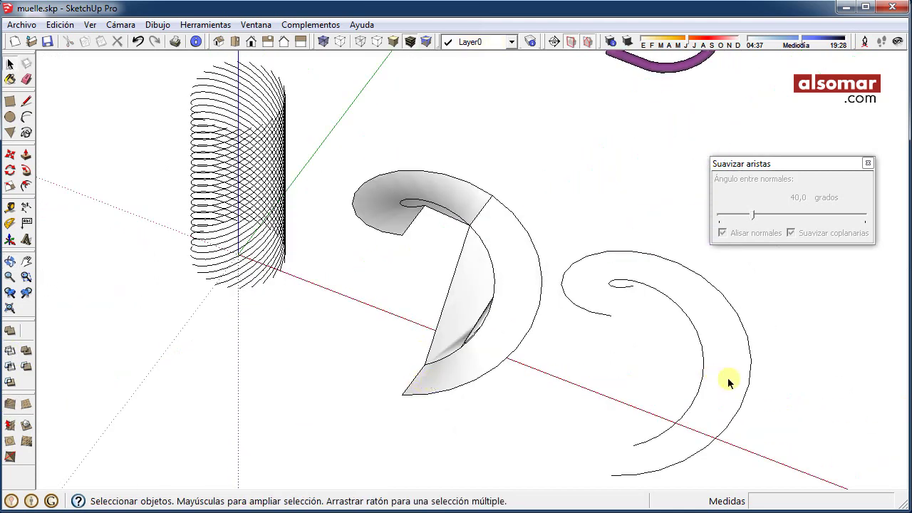
pyautogui.press('Delete')
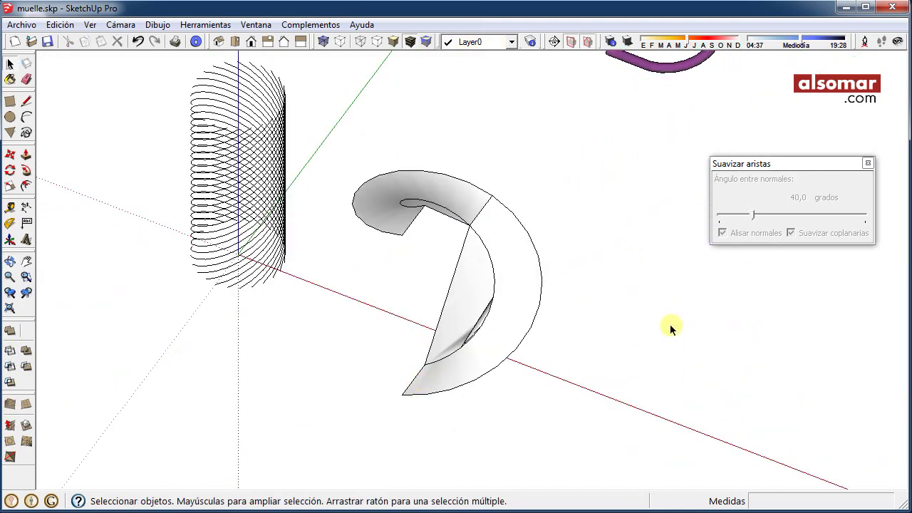
pyautogui.moveTo(670, 324); pyautogui.dragTo(692, 240, button='middle')
pyautogui.scroll(3, 559, 270)
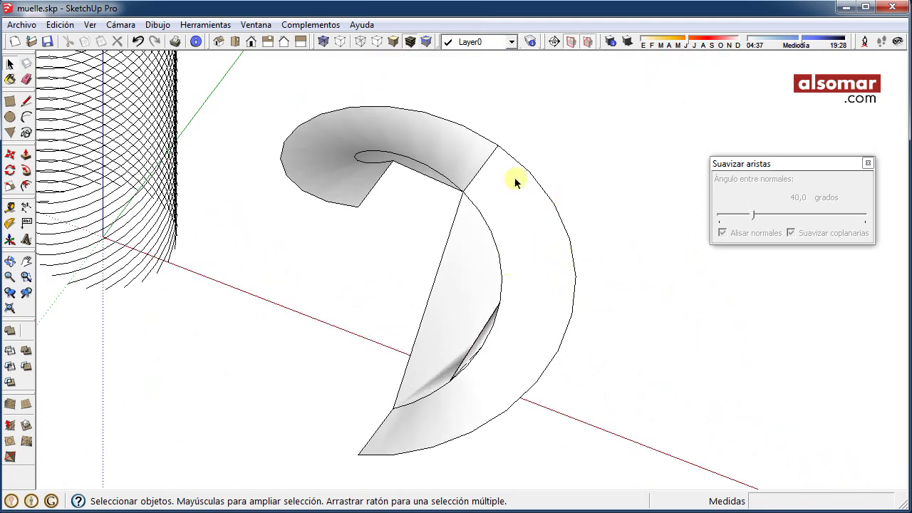
# - Explode both ribbon surface pieces into loose geometry
pyautogui.click(505, 244)
pyautogui.click(448, 159)
pyautogui.keyDown('shift'); pyautogui.click(452, 155); pyautogui.keyUp('shift')
pyautogui.rightClick(448, 157)
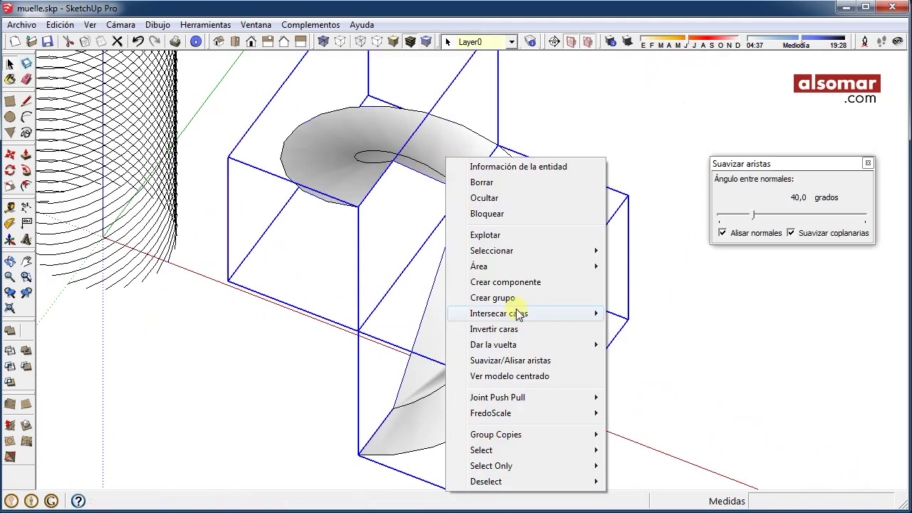
pyautogui.click(513, 235)
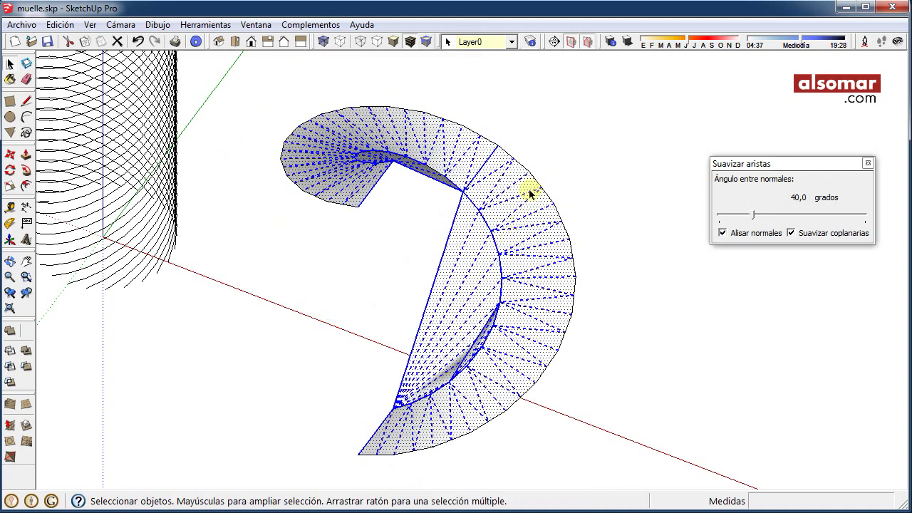
pyautogui.click(527, 176)
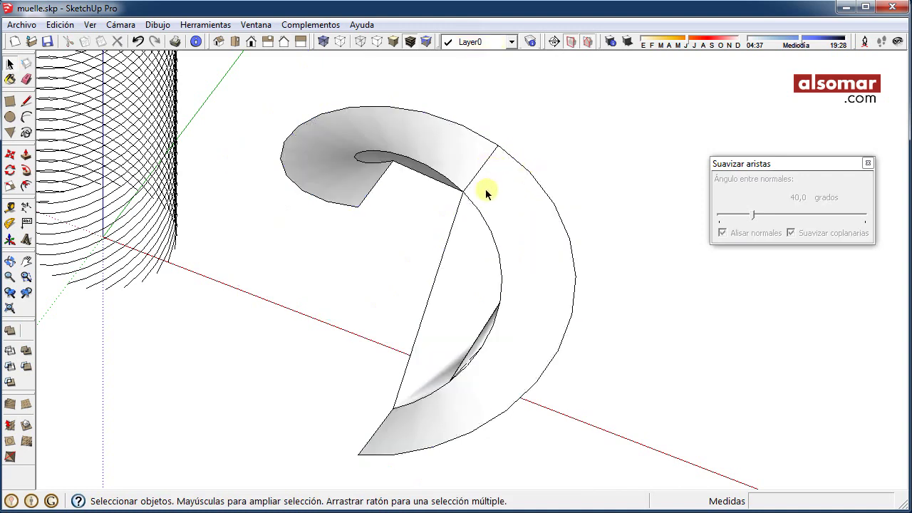
# - Erase the seam edge between the two ribbon pieces and orbit around the joined ribbon
pyautogui.press('e')
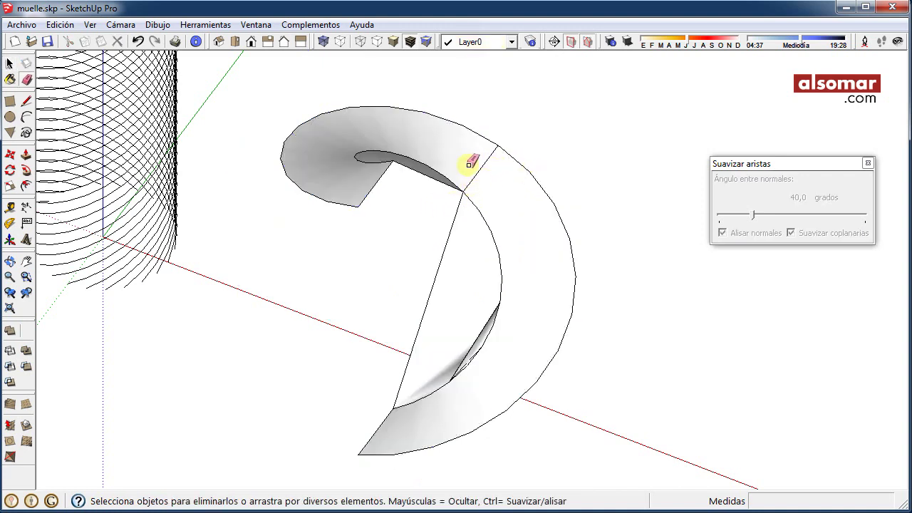
pyautogui.moveTo(469, 164); pyautogui.dragTo(491, 173)
pyautogui.press('space')
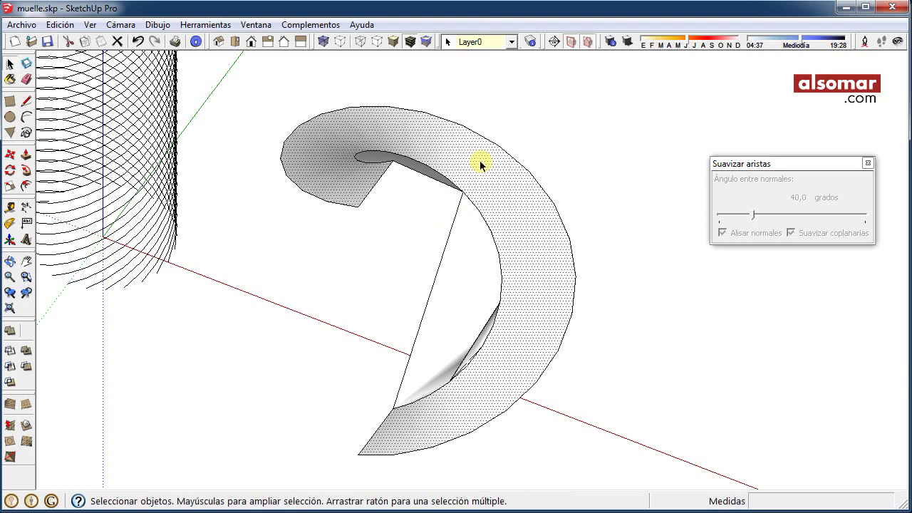
pyautogui.scroll(-1, 481, 163)
pyautogui.moveTo(482, 163); pyautogui.dragTo(446, 155, button='middle')
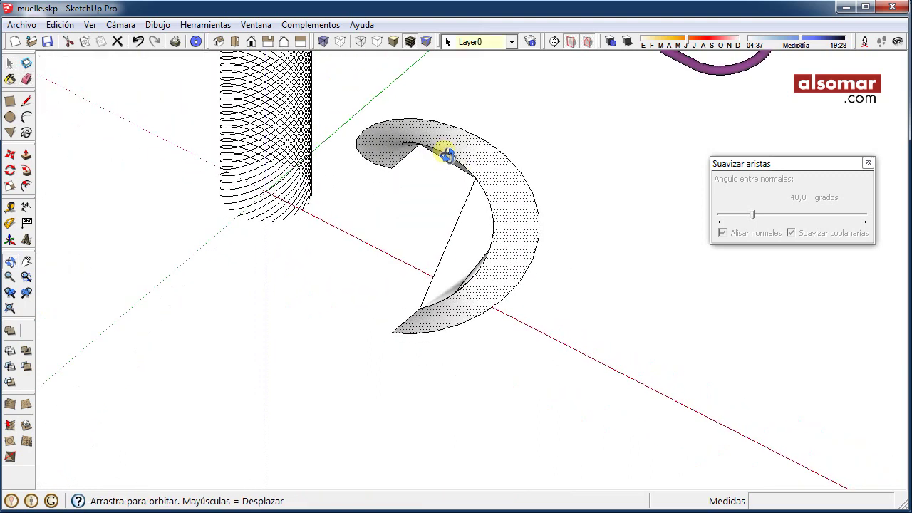
pyautogui.moveTo(461, 292); pyautogui.dragTo(421, 279, button='middle')
# - Copy the ribbon beside the original along red and scale it vertically to 0,2
pyautogui.press('m')
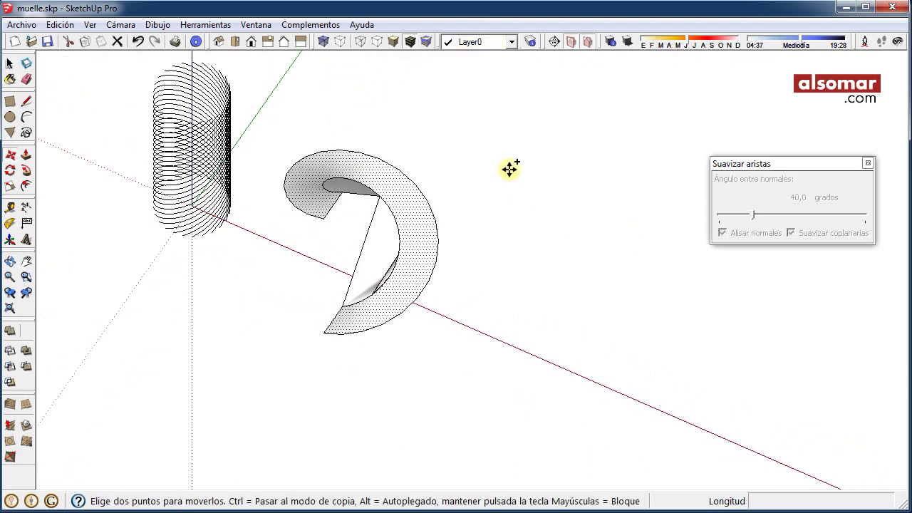
pyautogui.click(509, 169)
pyautogui.write('5')
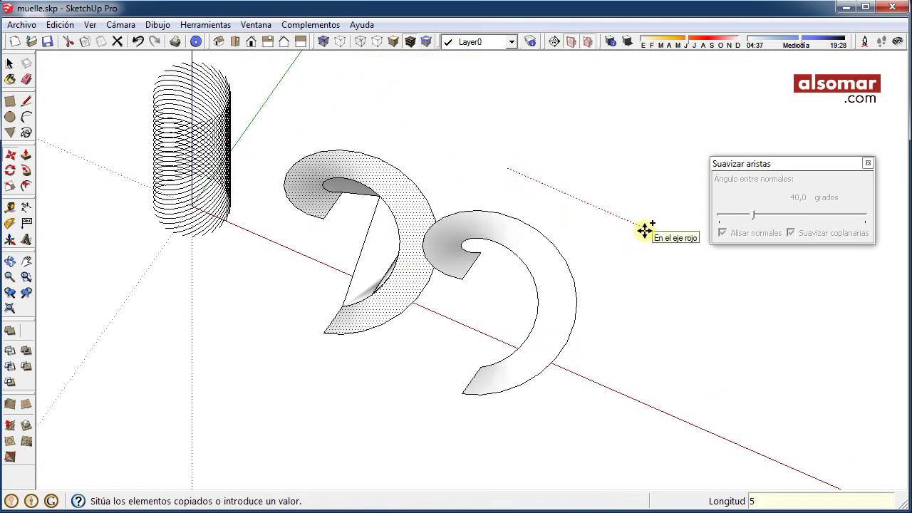
pyautogui.click(645, 230)
pyautogui.moveTo(480, 415)
pyautogui.mouseDown(button='middle')
pyautogui.moveTo(491, 280)
pyautogui.moveTo(480, 373)
pyautogui.mouseUp(button='middle')
pyautogui.press('s')
pyautogui.moveTo(534, 178); pyautogui.dragTo(553, 290)
# - Stack four copies of the flattened ring upward into a coiled band
pyautogui.press('m')
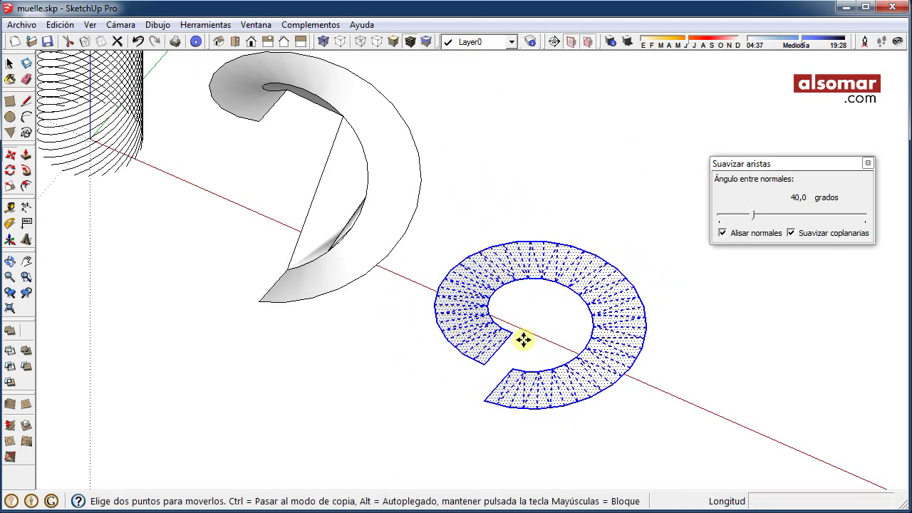
pyautogui.scroll(2, 521, 342)
pyautogui.keyDown('ctrl'); pyautogui.moveTo(480, 408); pyautogui.dragTo(477, 368); pyautogui.keyUp('ctrl')
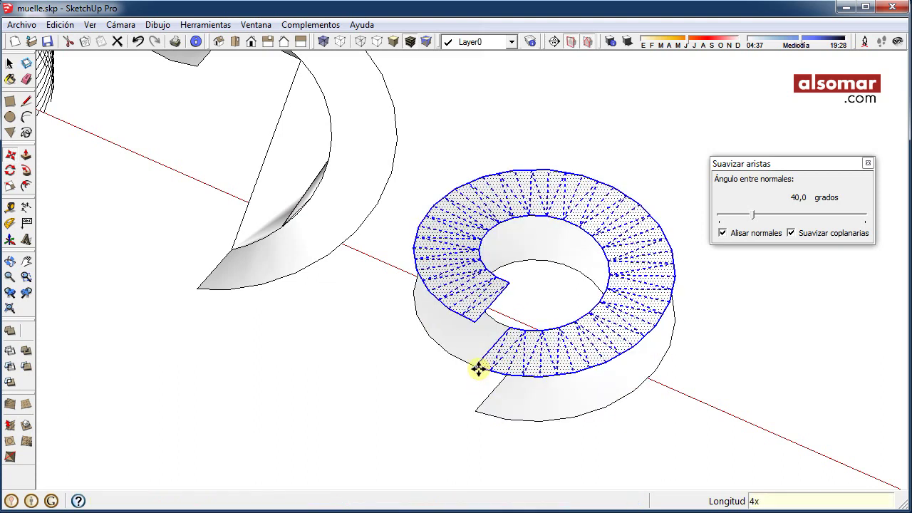
pyautogui.press('Return')
pyautogui.scroll(-3, 476, 371)
pyautogui.moveTo(484, 387)
pyautogui.mouseDown(button='middle')
pyautogui.moveTo(505, 240)
pyautogui.moveTo(492, 392)
pyautogui.mouseUp(button='middle')
# - Soften the stacked spring's edges with smooth normals and orbit to view it
pyautogui.press('space')
pyautogui.tripleClick(520, 330)
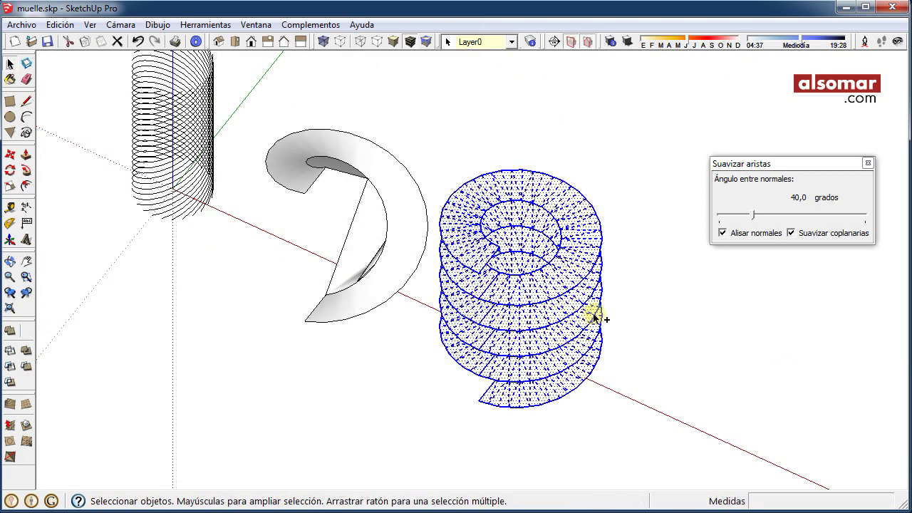
pyautogui.click(740, 236)
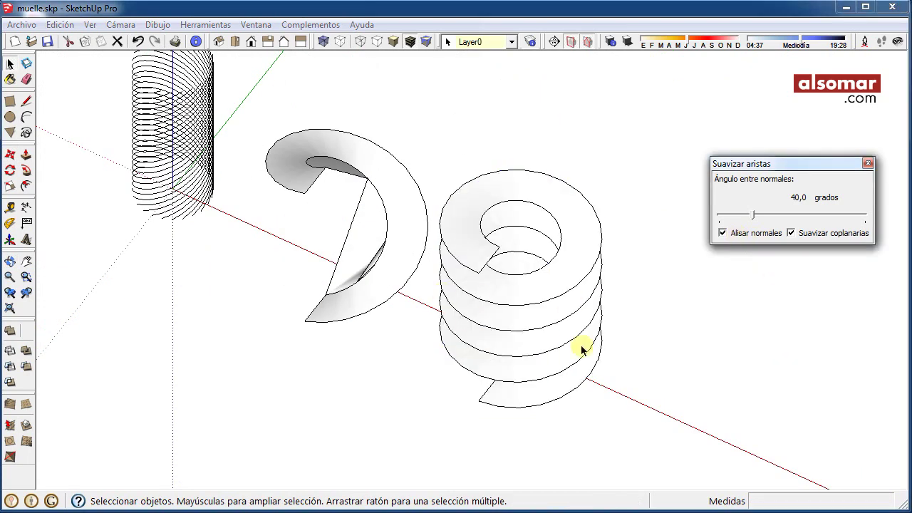
pyautogui.click(725, 346)
pyautogui.moveTo(724, 346); pyautogui.dragTo(541, 241, button='middle')
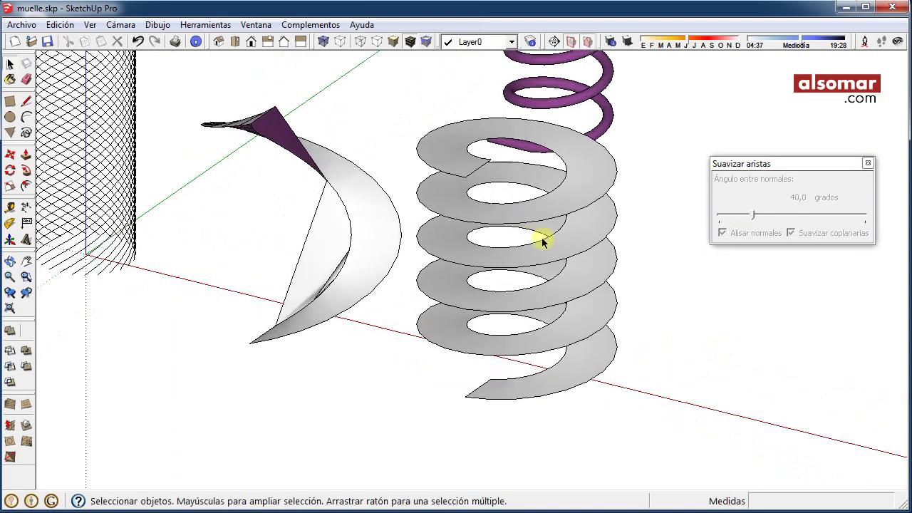
# - Delete the leftover single twisted ribbon next to the springs
pyautogui.scroll(2, 542, 241)
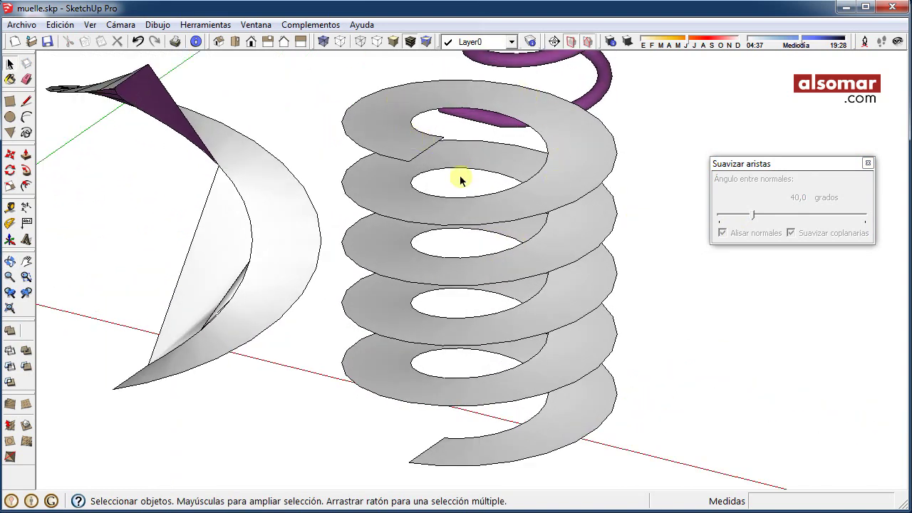
pyautogui.scroll(-2, 473, 212)
pyautogui.scroll(2, 472, 207)
pyautogui.scroll(-2, 485, 428)
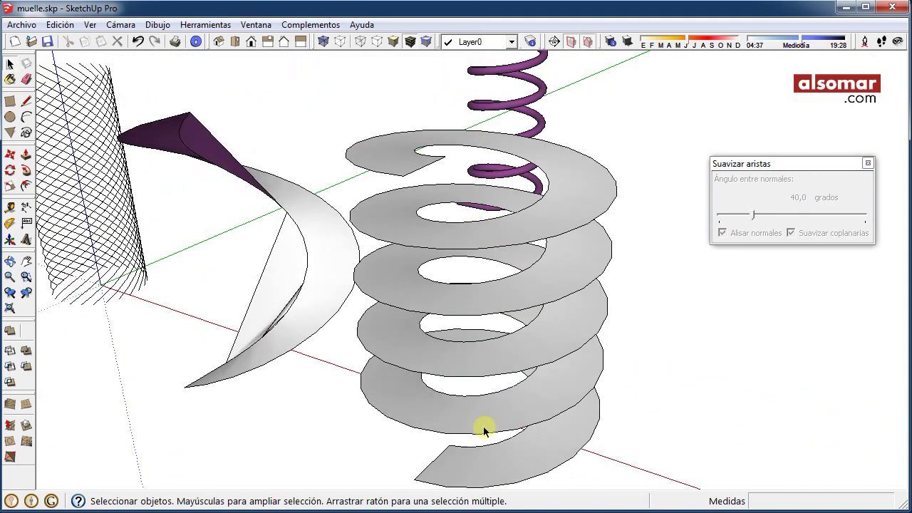
pyautogui.moveTo(485, 427)
pyautogui.mouseDown(button='middle')
pyautogui.moveTo(472, 378)
pyautogui.moveTo(627, 413)
pyautogui.moveTo(444, 228)
pyautogui.moveTo(560, 210)
pyautogui.moveTo(612, 164)
pyautogui.moveTo(626, 210)
pyautogui.mouseUp(button='middle')
pyautogui.scroll(2, 576, 297)
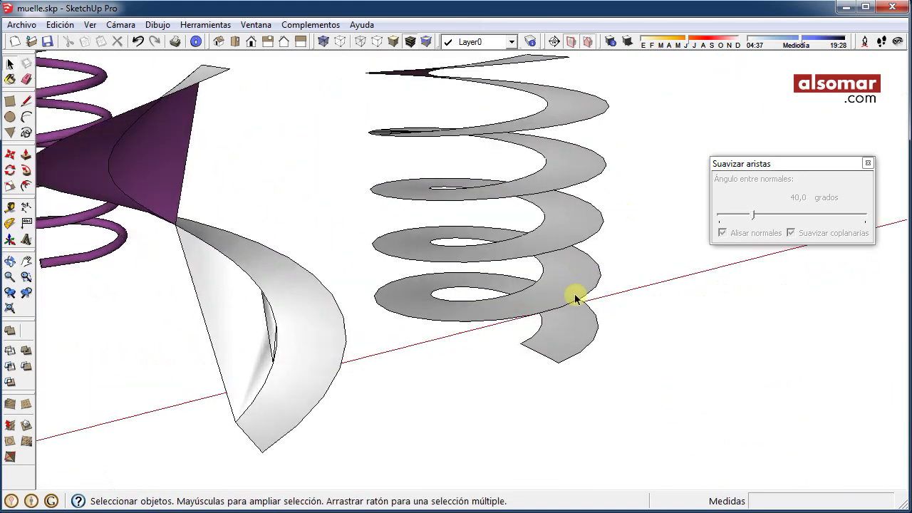
pyautogui.moveTo(575, 297)
pyautogui.mouseDown(button='middle')
pyautogui.moveTo(499, 352)
pyautogui.moveTo(589, 306)
pyautogui.moveTo(484, 397)
pyautogui.moveTo(545, 336)
pyautogui.moveTo(405, 382)
pyautogui.mouseUp(button='middle')
pyautogui.scroll(-2, 546, 335)
pyautogui.scroll(1, 481, 370)
pyautogui.click(410, 214)
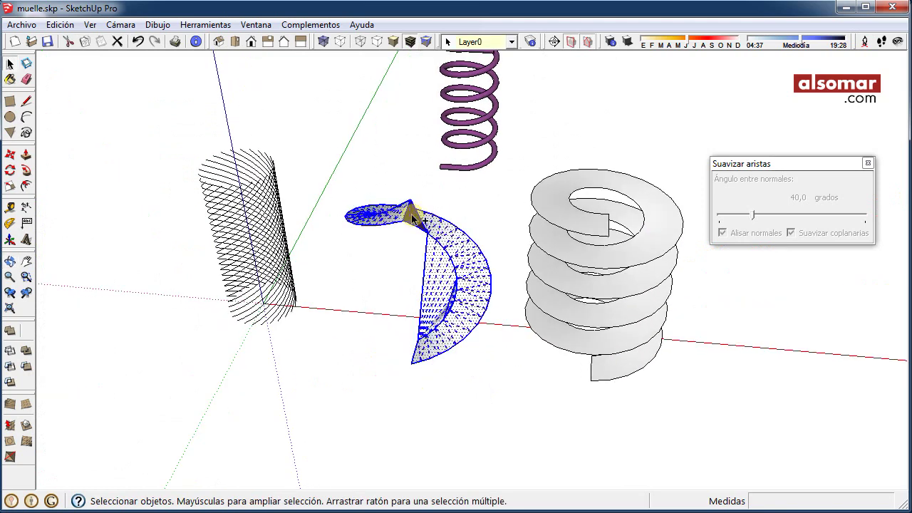
pyautogui.moveTo(410, 214)
pyautogui.mouseDown(button='middle')
pyautogui.moveTo(464, 316)
pyautogui.moveTo(605, 346)
pyautogui.mouseUp(button='middle')
pyautogui.press('Delete')
# - Move the flat-band ribbon spring 5 units along the red axis
pyautogui.click(594, 289)
pyautogui.click(593, 289)
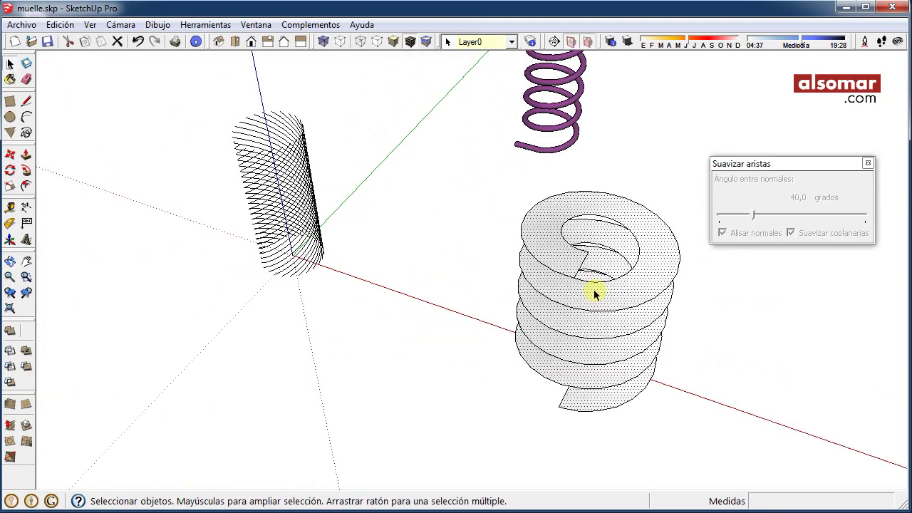
pyautogui.press('m')
pyautogui.click(446, 393)
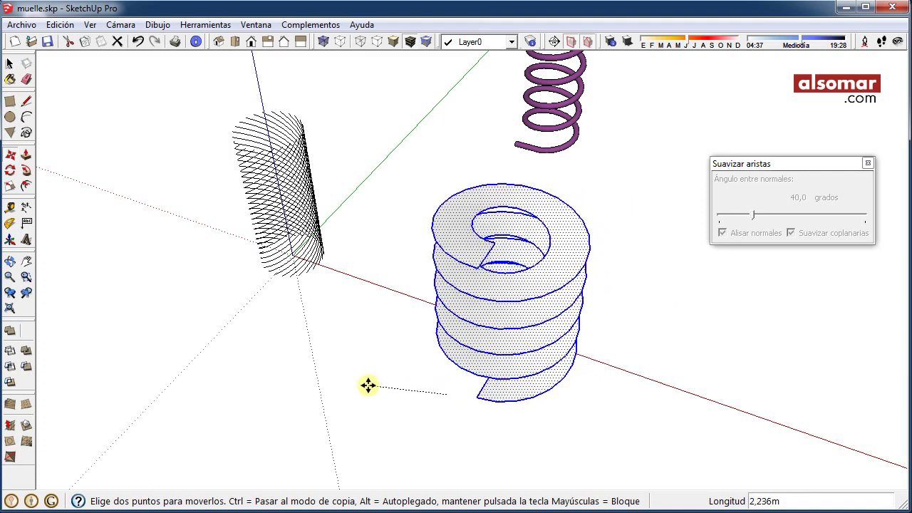
pyautogui.write('5')
pyautogui.press('Return')
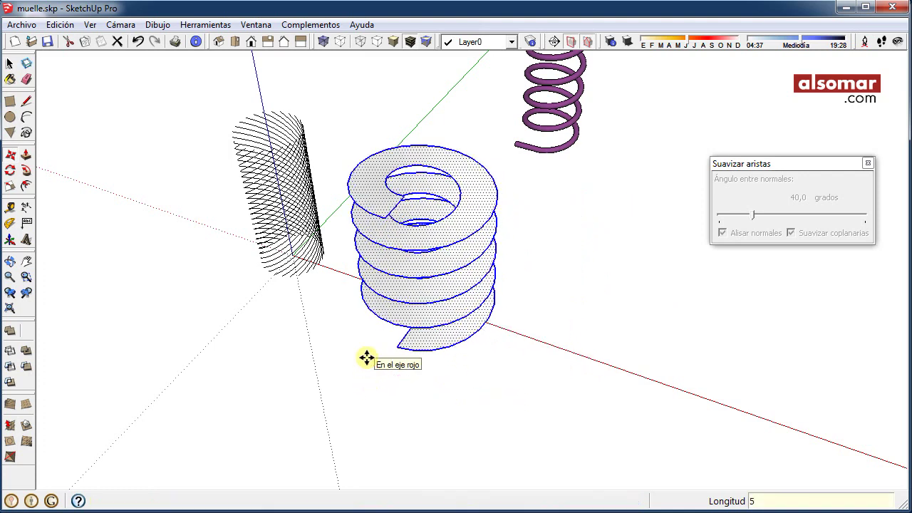
pyautogui.scroll(-2, 366, 358)
pyautogui.press('space')
# - Move the purple tube spring along green to sit beside the white ribbon spring
pyautogui.click(554, 182)
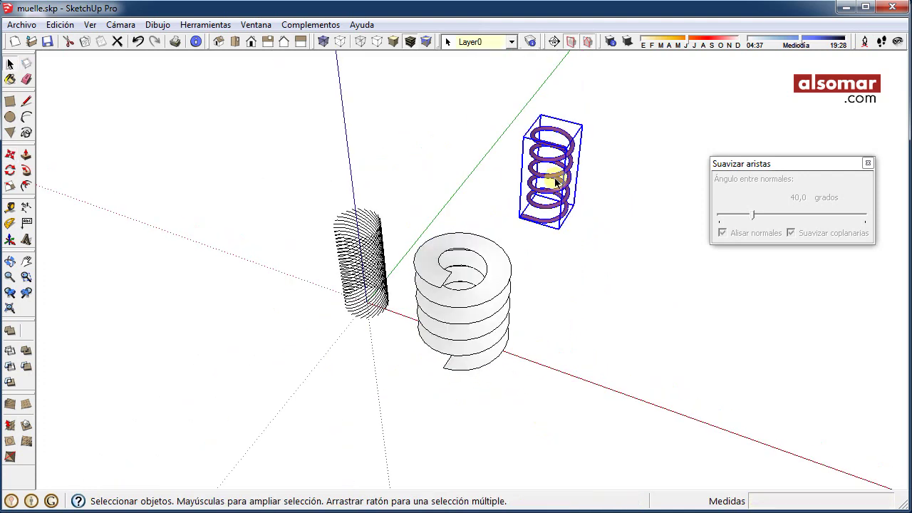
pyautogui.moveTo(634, 354); pyautogui.dragTo(511, 340, button='middle')
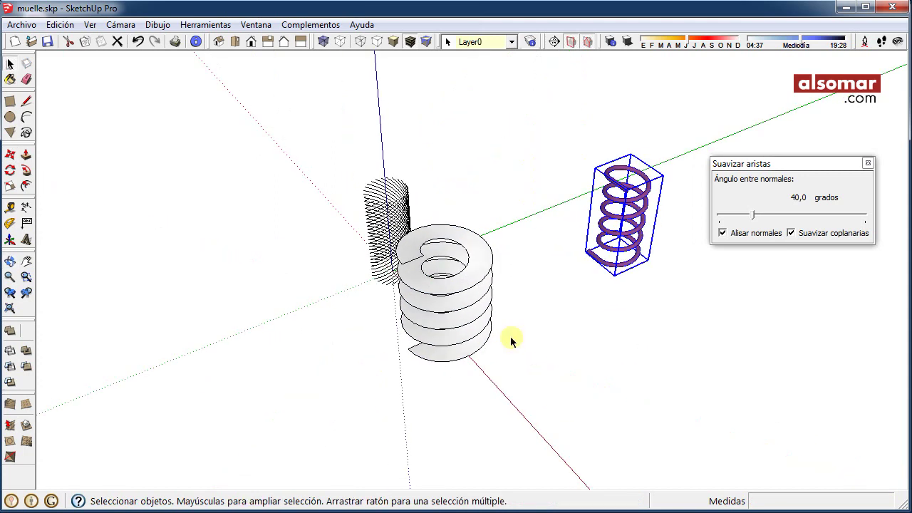
pyautogui.press('m')
pyautogui.click(644, 327)
pyautogui.press('Return')
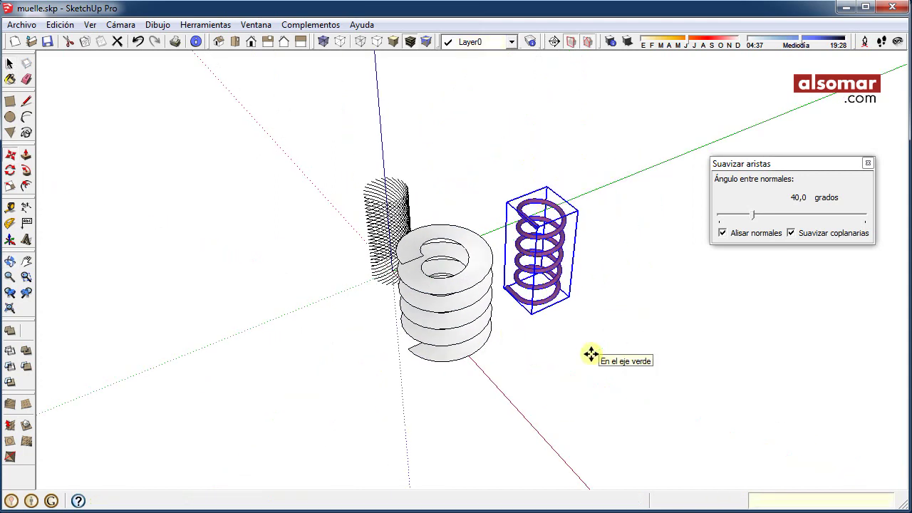
pyautogui.press('space')
pyautogui.click(553, 428)
pyautogui.scroll(3, 437, 204)
pyautogui.moveTo(437, 204)
pyautogui.mouseDown(button='middle')
pyautogui.moveTo(473, 244)
pyautogui.moveTo(570, 135)
pyautogui.moveTo(593, 154)
pyautogui.moveTo(578, 145)
pyautogui.mouseUp(button='middle')
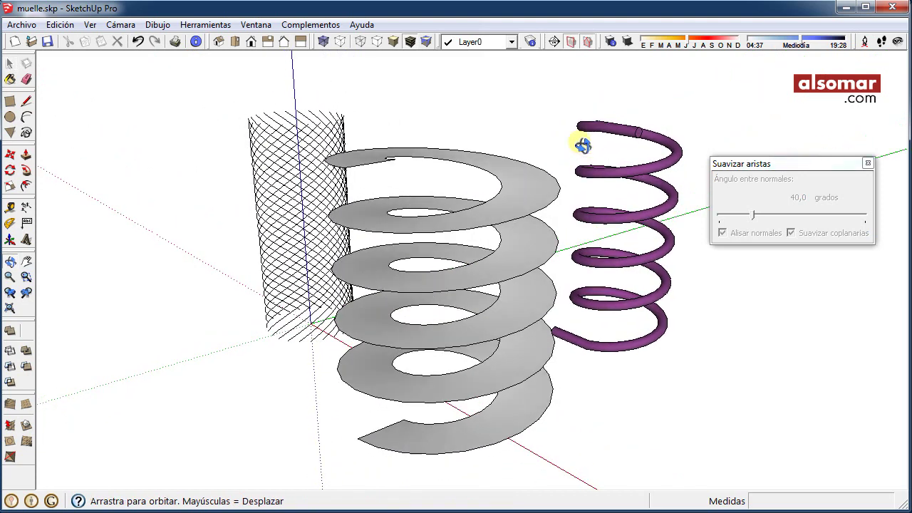